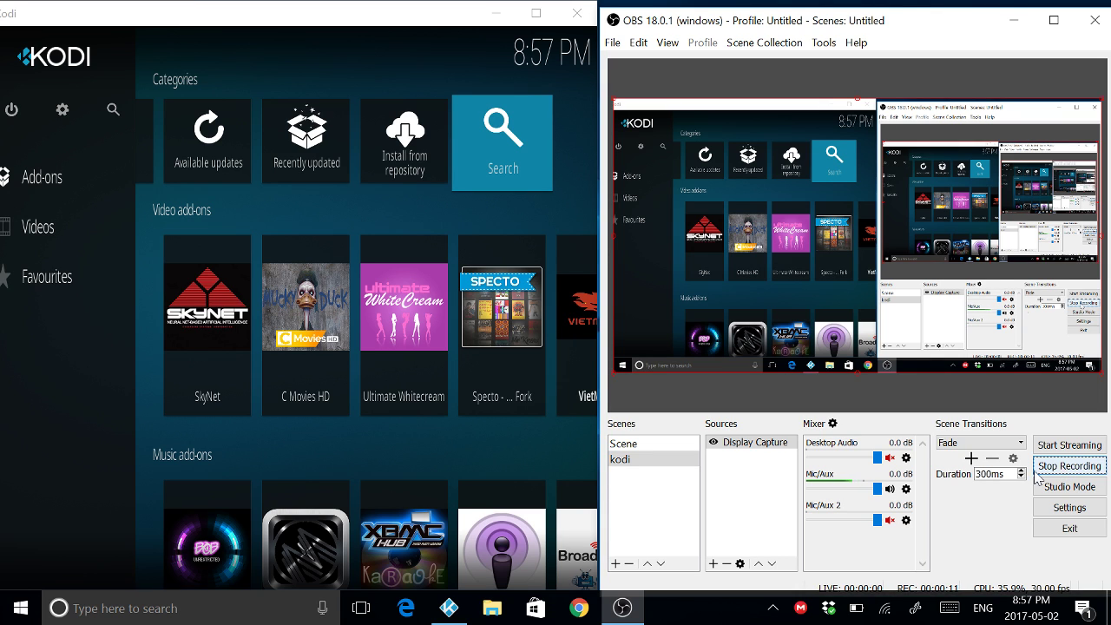
Step: Make the Kodi window fill the whole screen with the backslash fullscreen toggle
{"action": "left_click", "coordinate": [46, 418]}
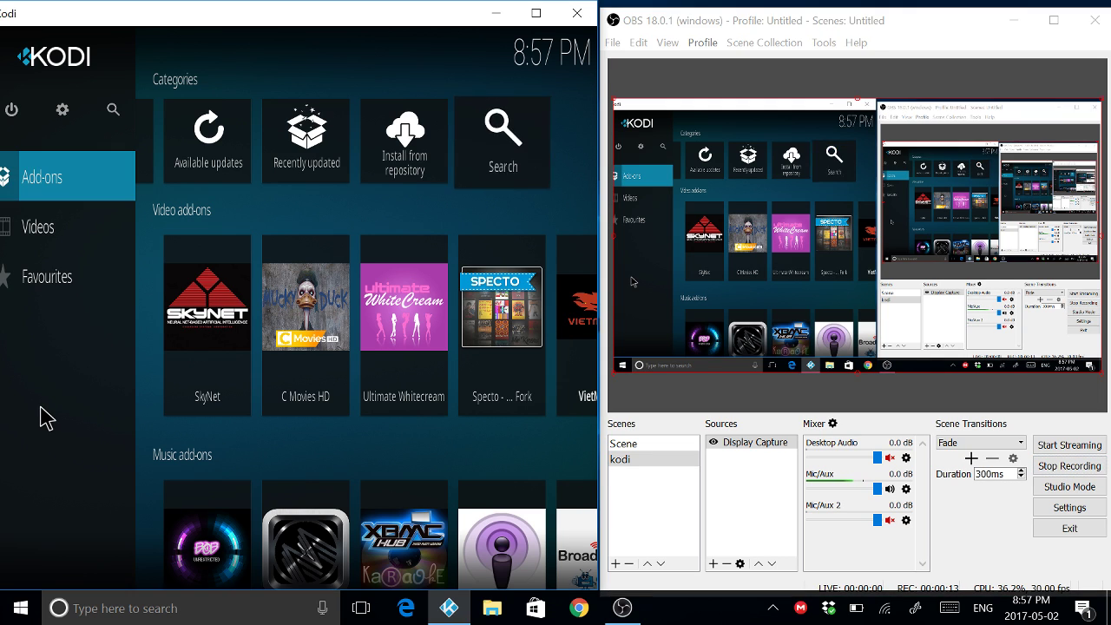
{"action": "key", "text": "backslash"}
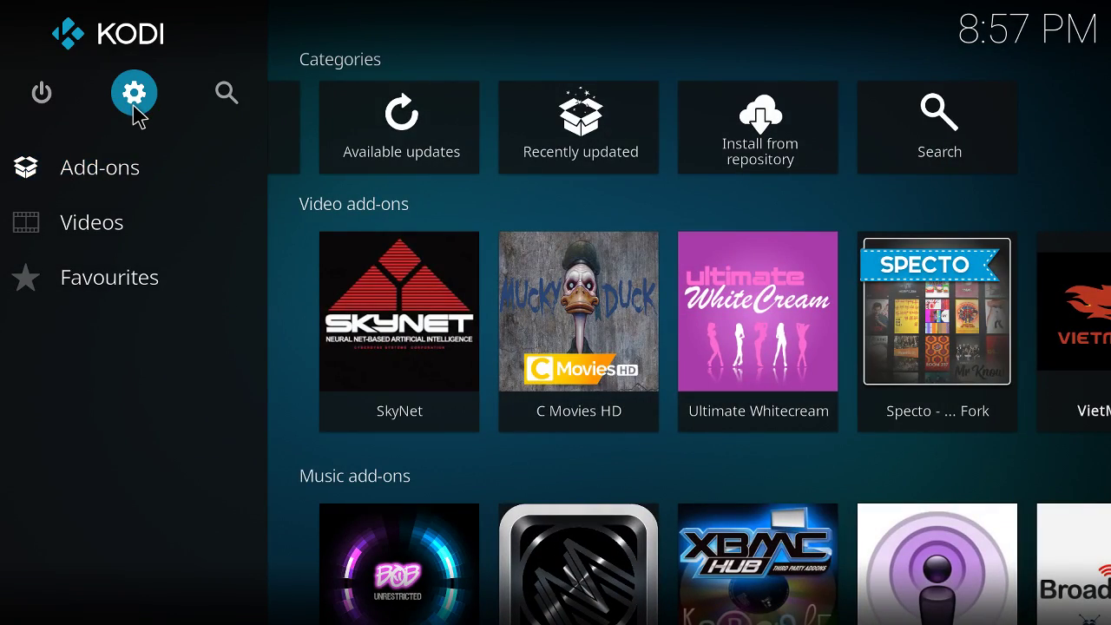
Step: Turn the Unknown sources add-on setting back on in System settings and accept its warning
{"action": "left_click", "coordinate": [135, 108]}
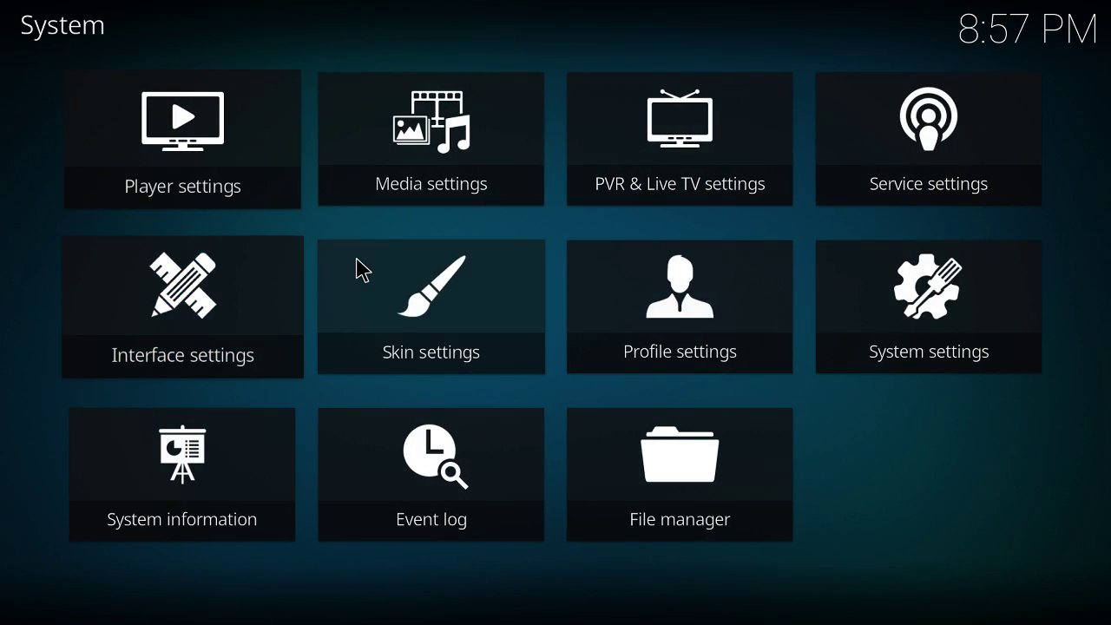
{"action": "left_click", "coordinate": [898, 303]}
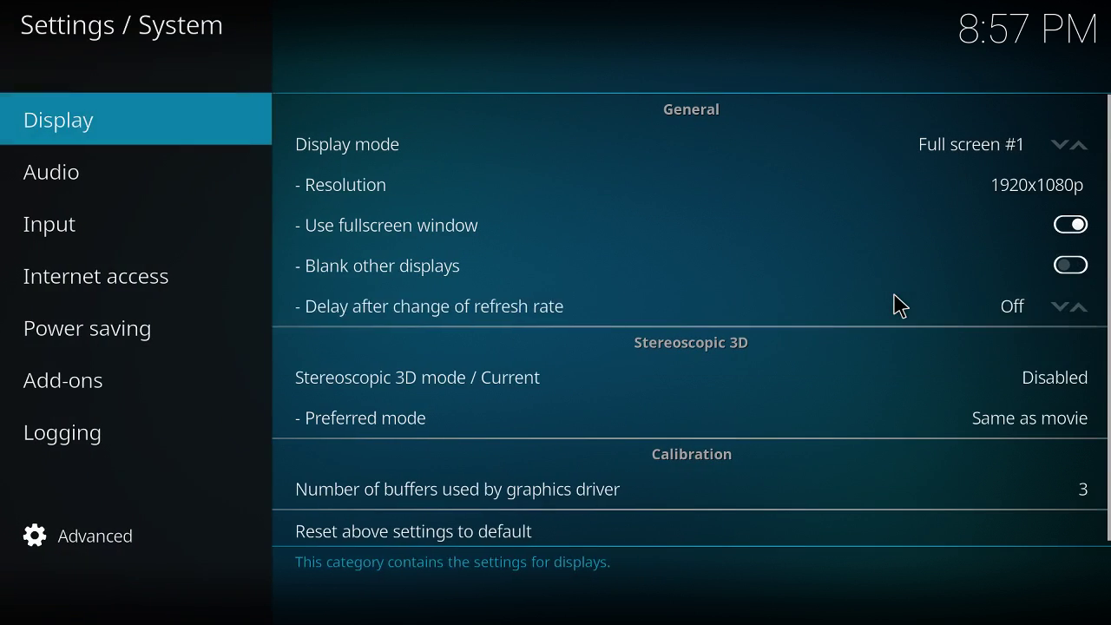
{"action": "left_click", "coordinate": [212, 399]}
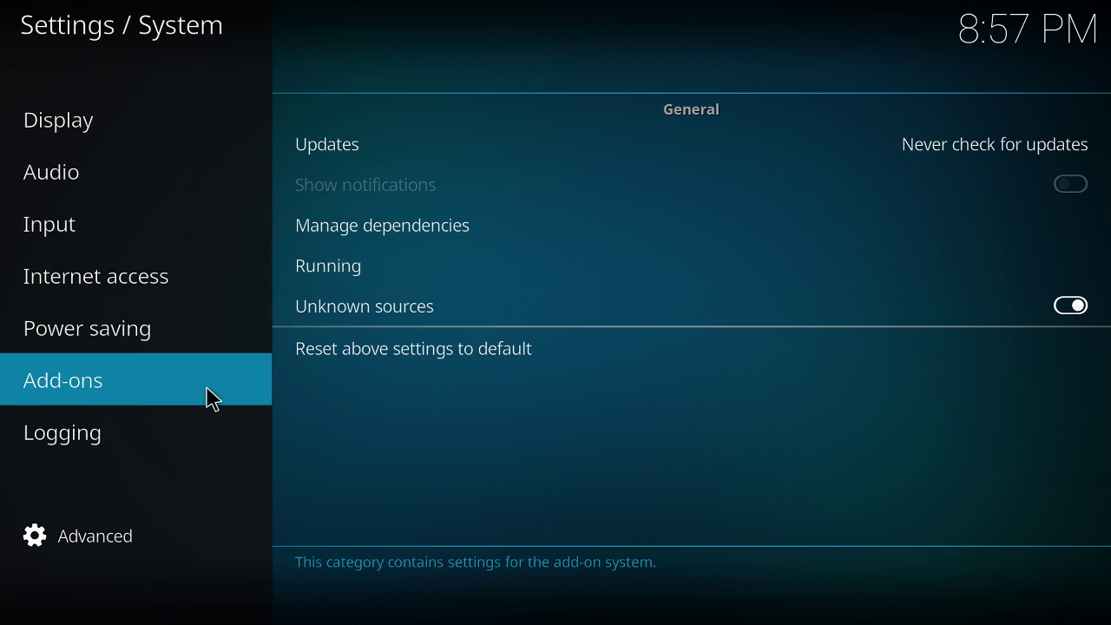
{"action": "left_click", "coordinate": [397, 321]}
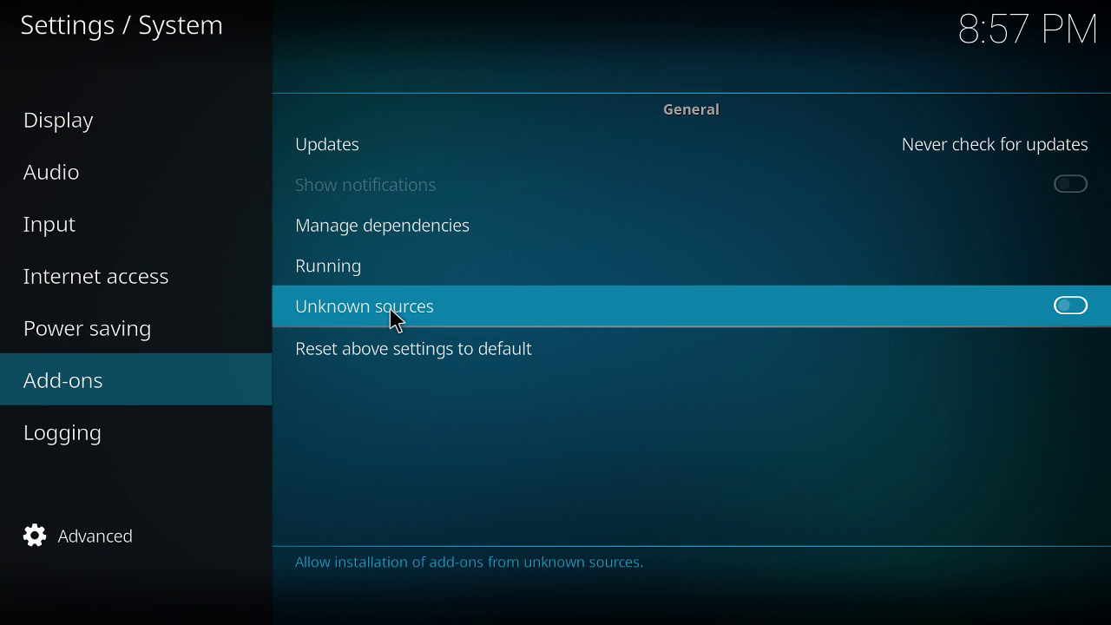
{"action": "left_click", "coordinate": [397, 321]}
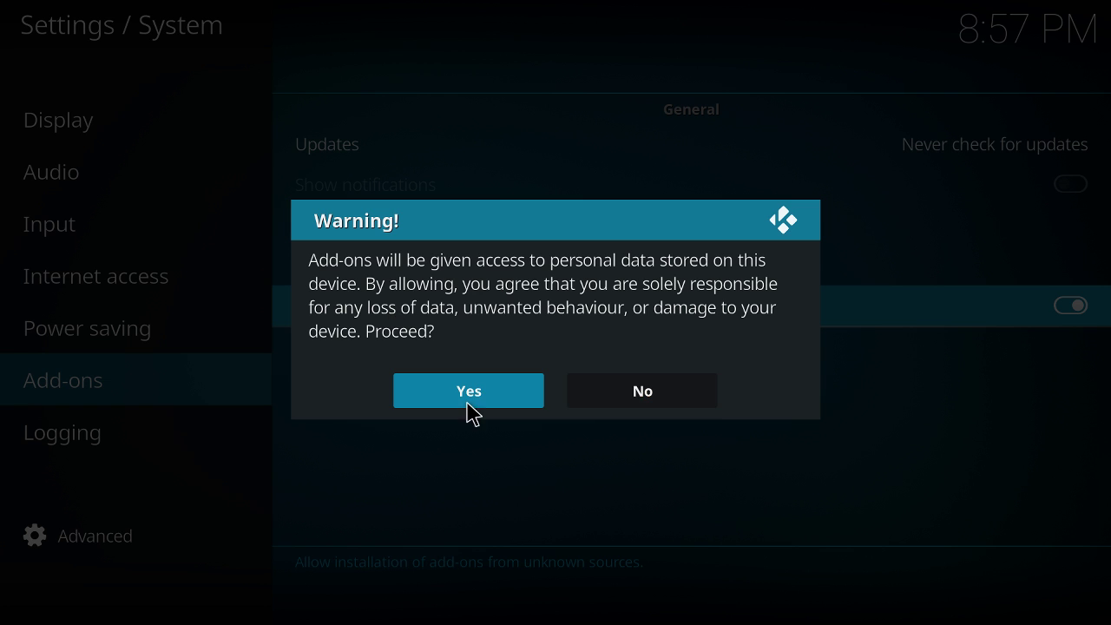
{"action": "left_click", "coordinate": [476, 401]}
{"action": "key", "text": "Escape"}
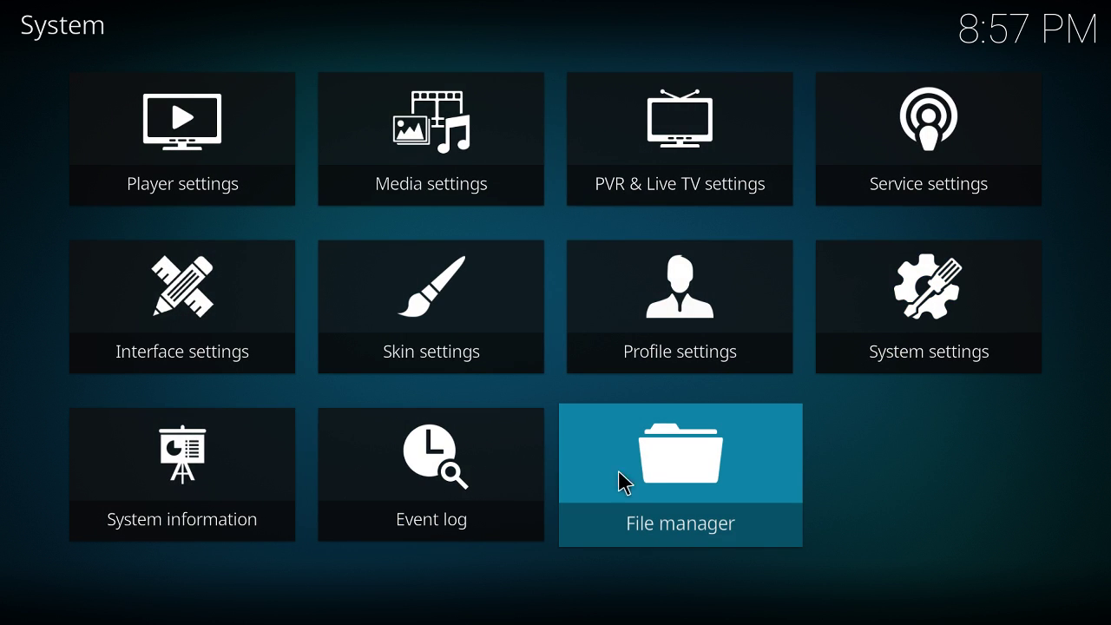
{"action": "left_click", "coordinate": [671, 495]}
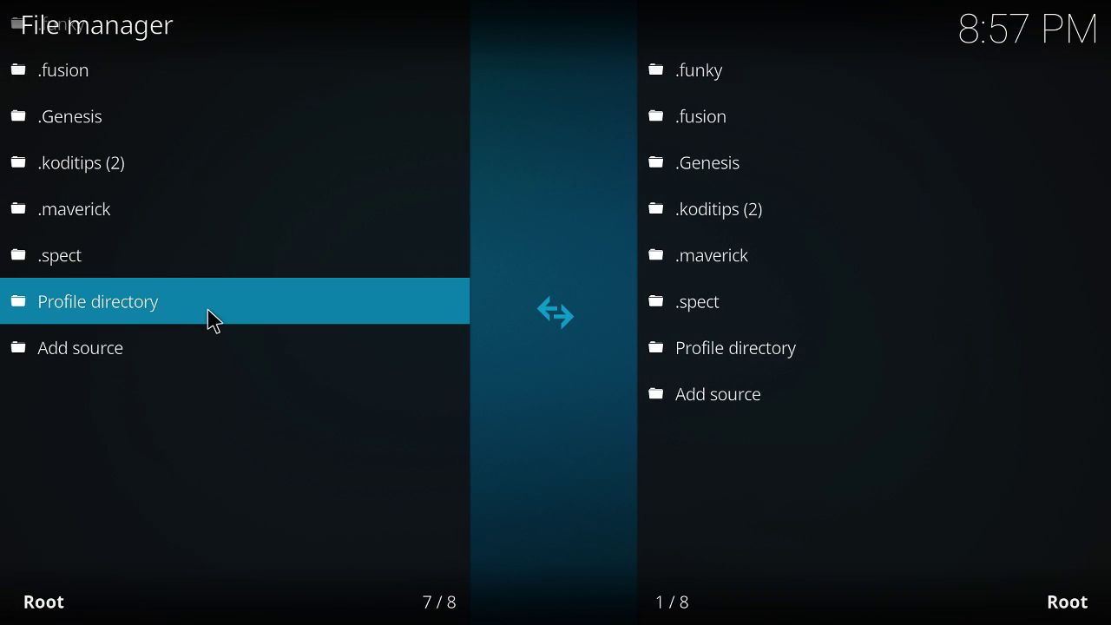
{"action": "left_click", "coordinate": [194, 338]}
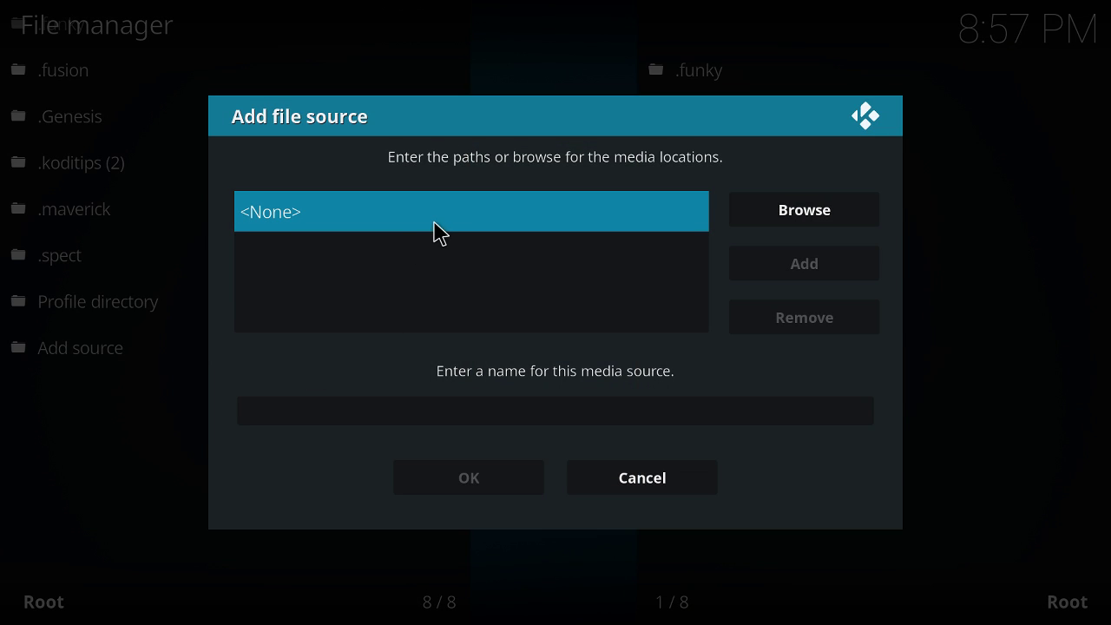
{"action": "left_click", "coordinate": [435, 228]}
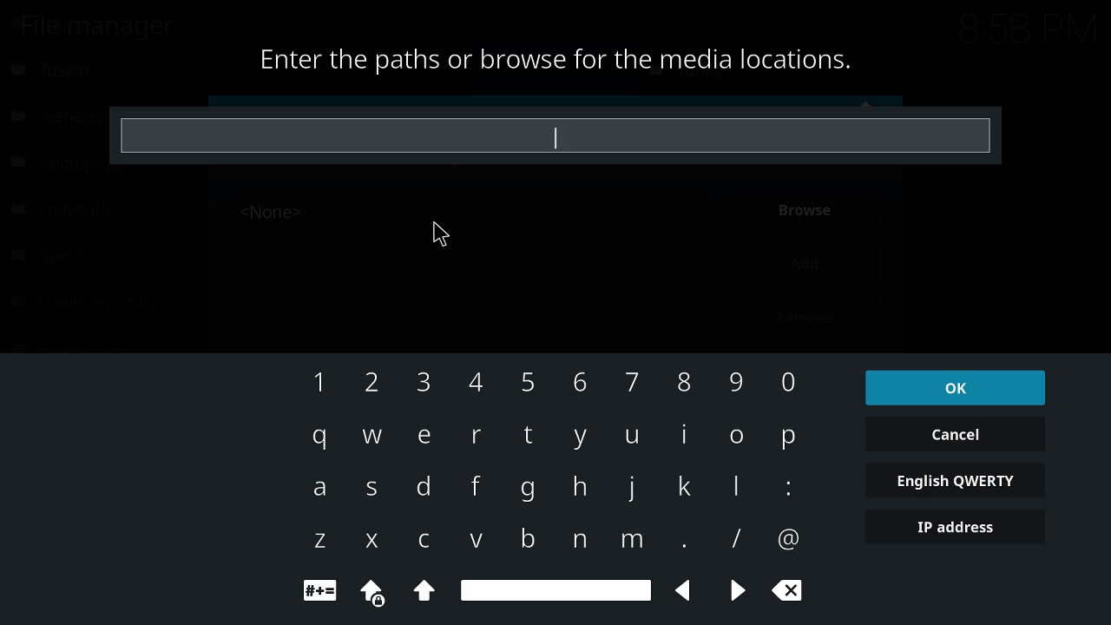
{"action": "type", "text": "http://sr"}
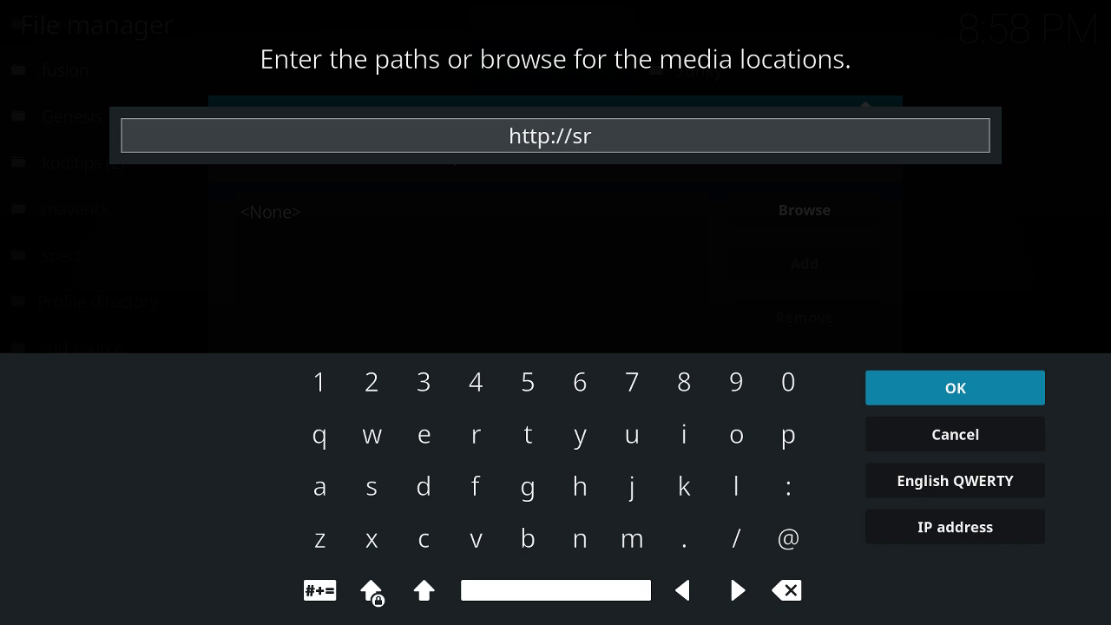
{"action": "type", "text": "p.n"}
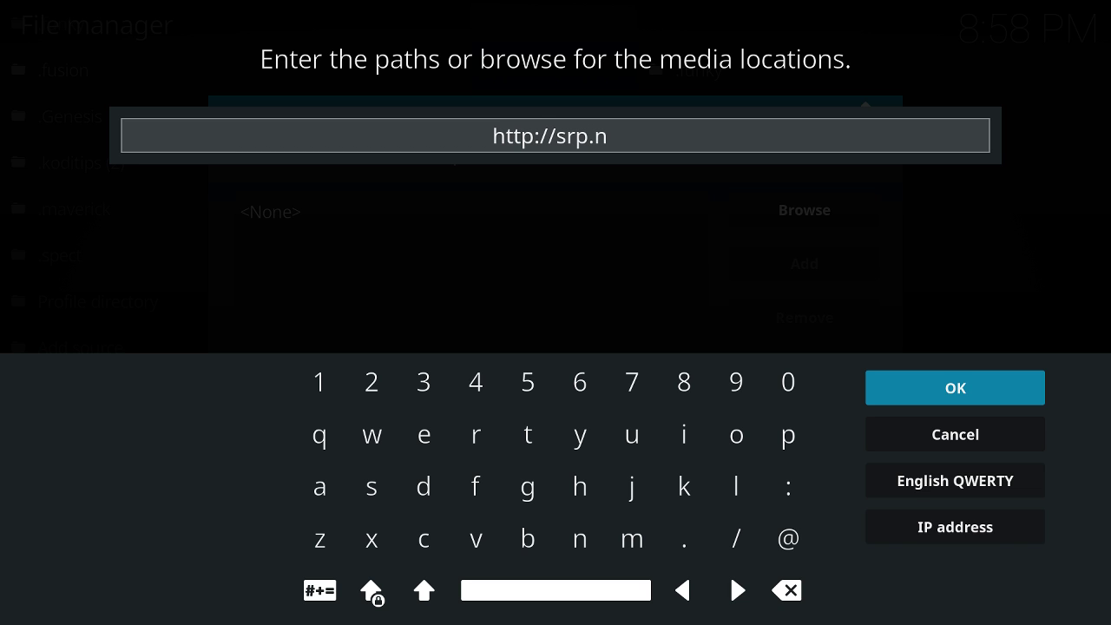
{"action": "type", "text": "u/"}
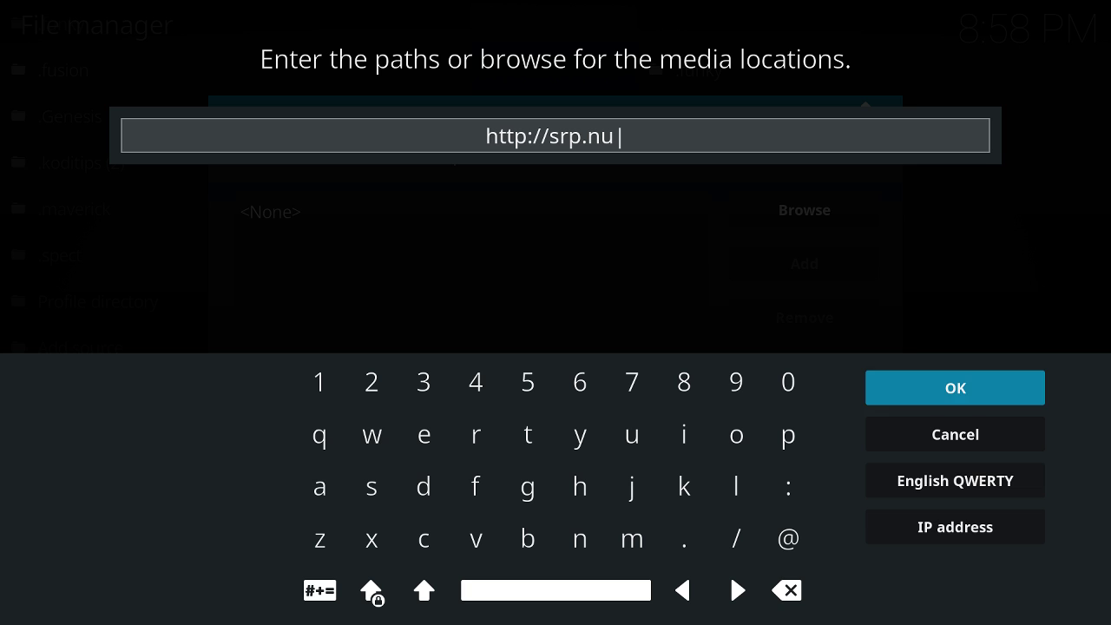
{"action": "left_click", "coordinate": [945, 401]}
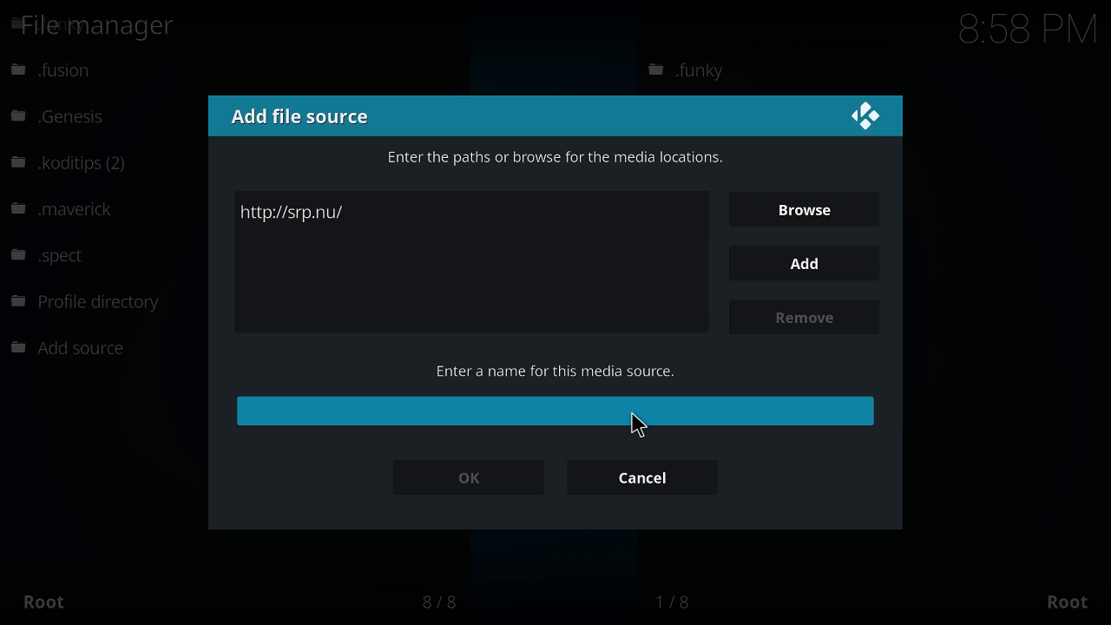
{"action": "left_click", "coordinate": [634, 424]}
{"action": "type", "text": "."}
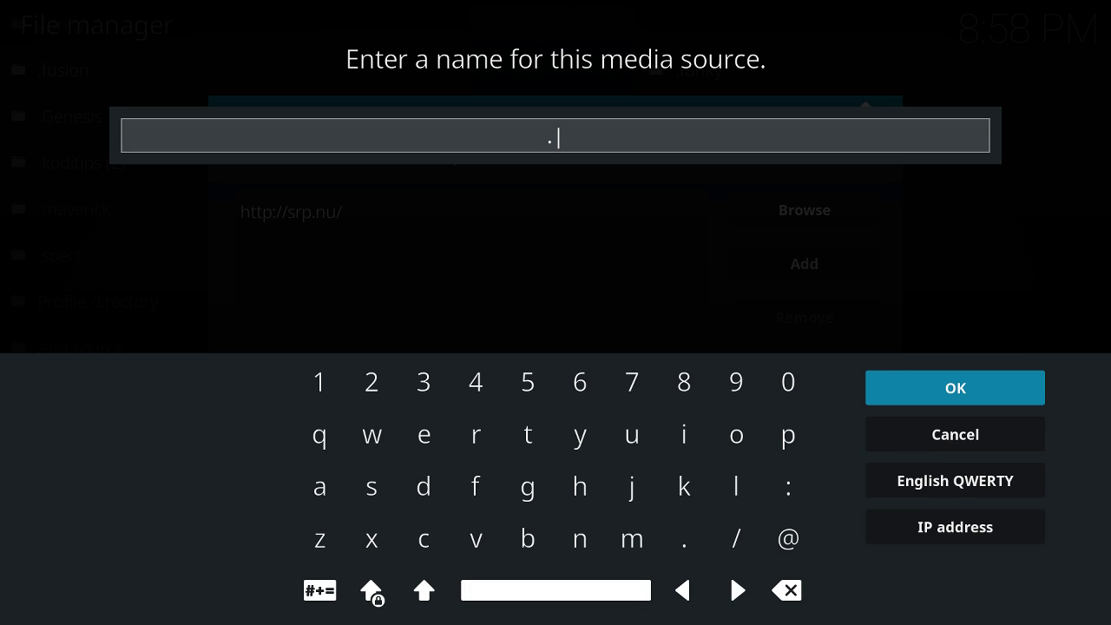
{"action": "type", "text": "Sp"}
{"action": "type", "text": "uper"}
{"action": "type", "text": "Repo"}
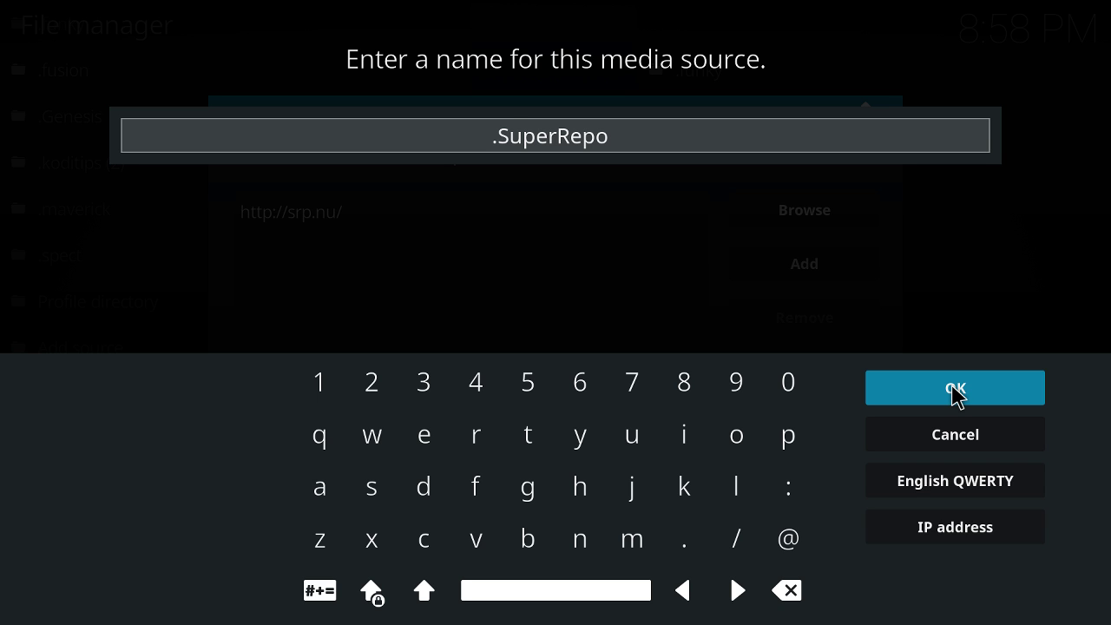
{"action": "left_click", "coordinate": [955, 396]}
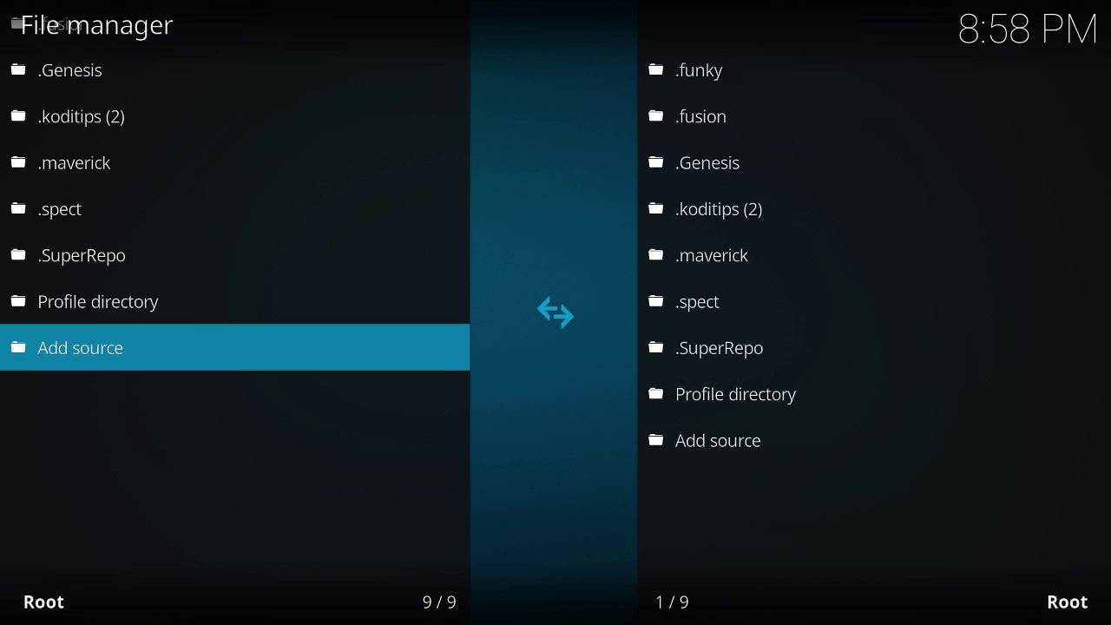
Step: Leave the File manager and open the Add-on browser from the Add-ons section
{"action": "key", "text": "Escape"}
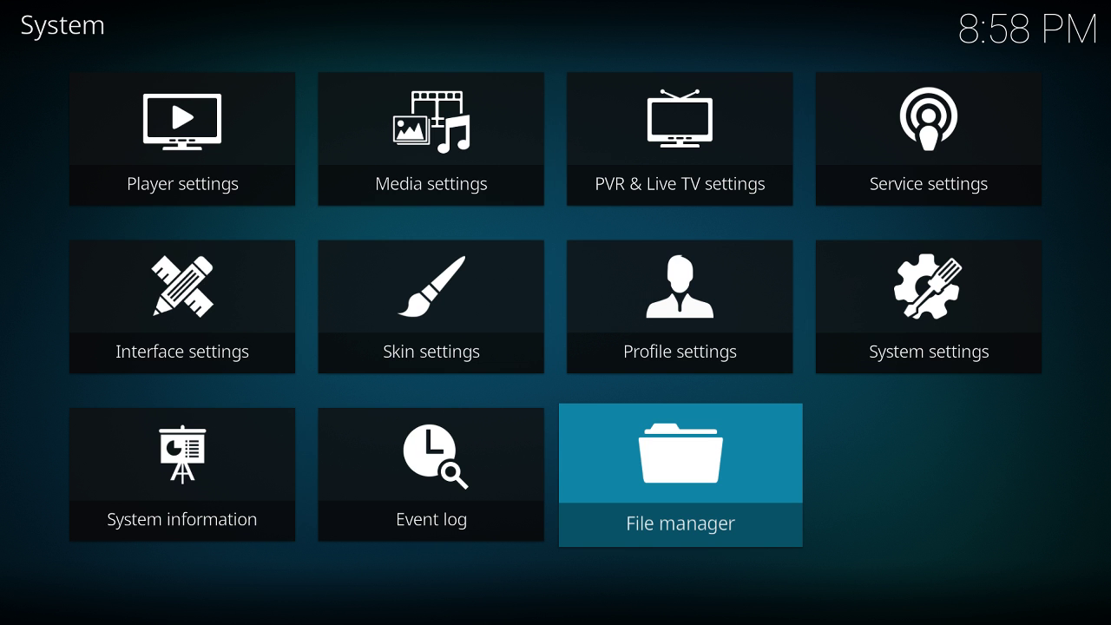
{"action": "key", "text": "Escape"}
{"action": "mouse_move", "coordinate": [91, 211]}
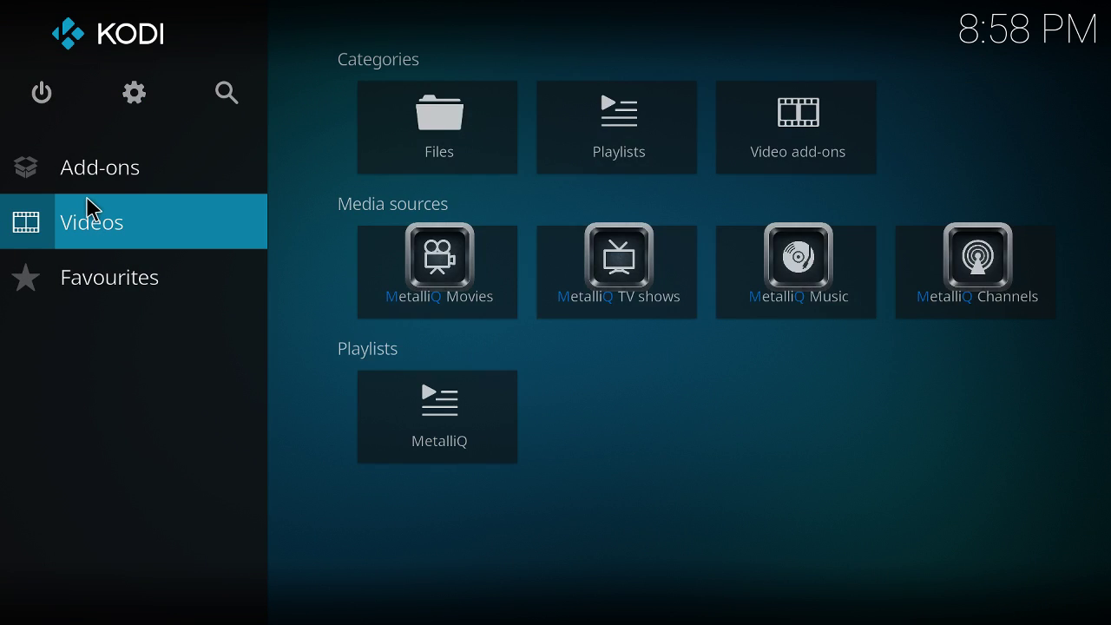
{"action": "left_click", "coordinate": [118, 192]}
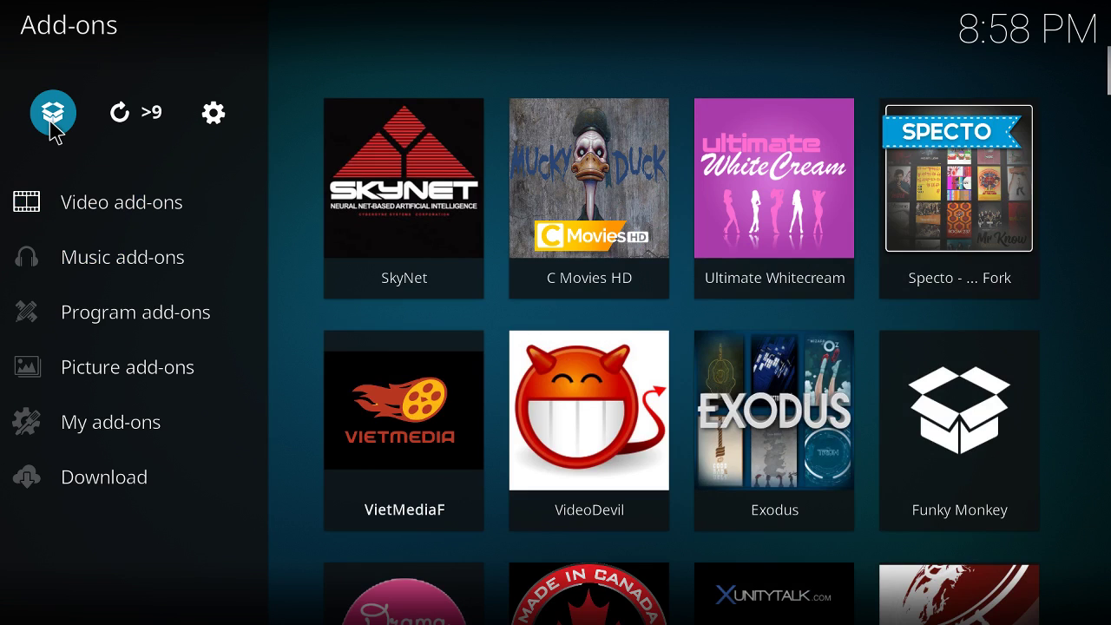
{"action": "left_click", "coordinate": [52, 123]}
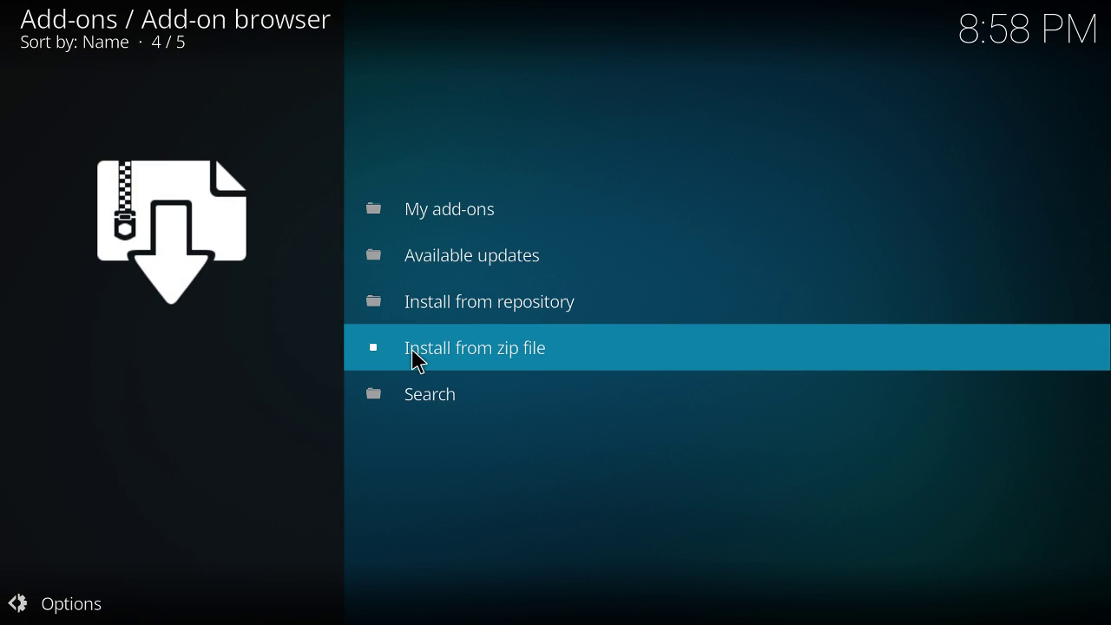
Step: Install superrepo.kodi.krypton.all-0.7.04.zip from the .SuperRepo source's krypton/all folder
{"action": "left_click", "coordinate": [415, 359]}
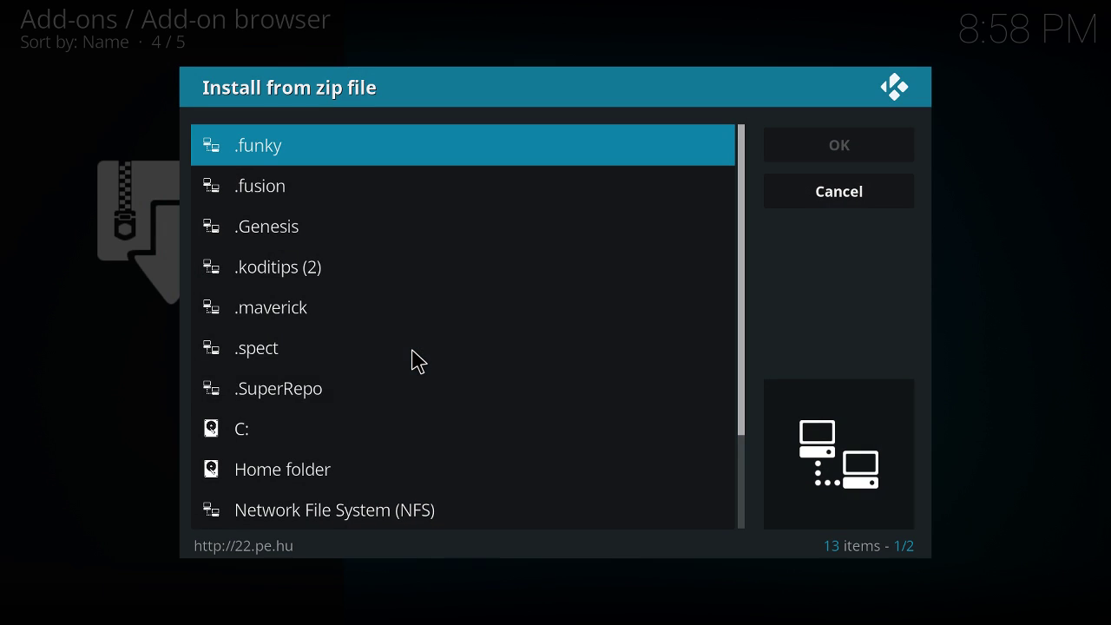
{"action": "left_click", "coordinate": [339, 398]}
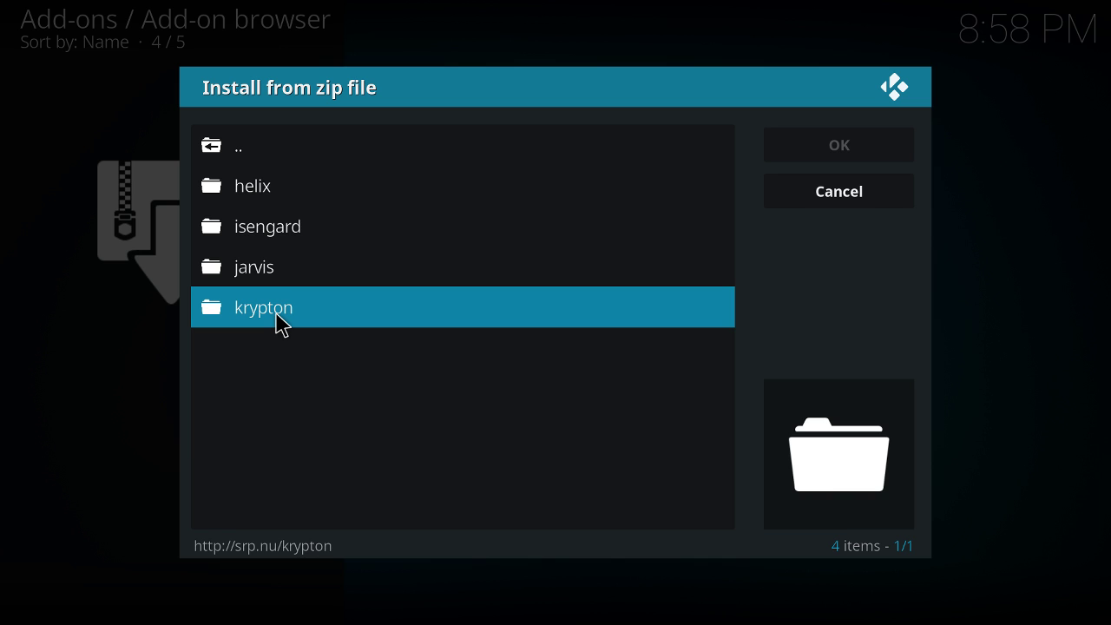
{"action": "left_click", "coordinate": [277, 316]}
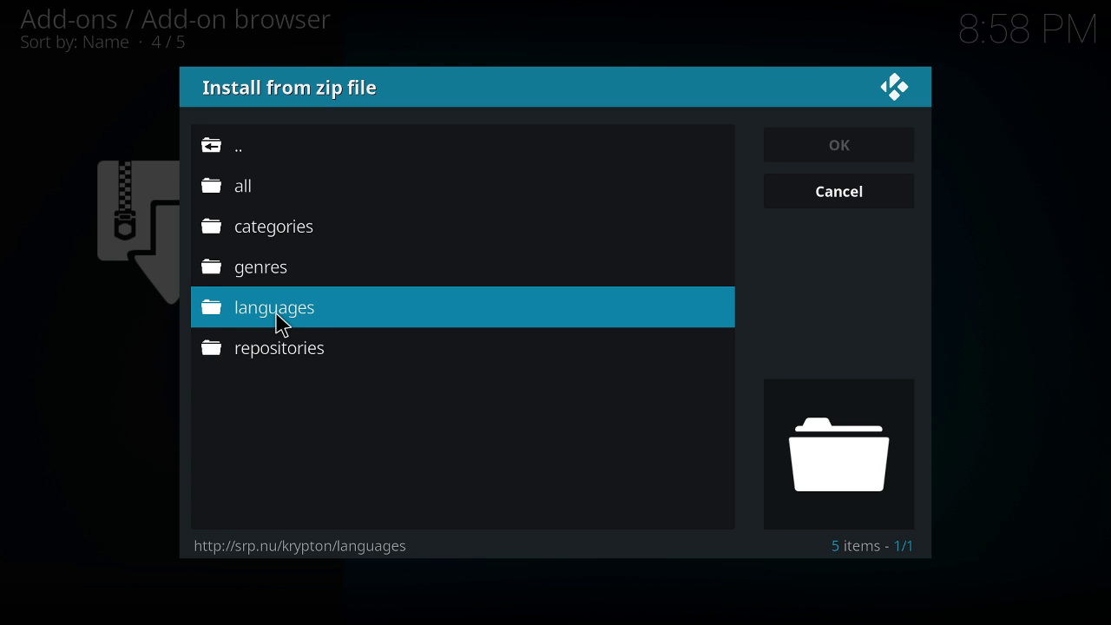
{"action": "left_click", "coordinate": [280, 206]}
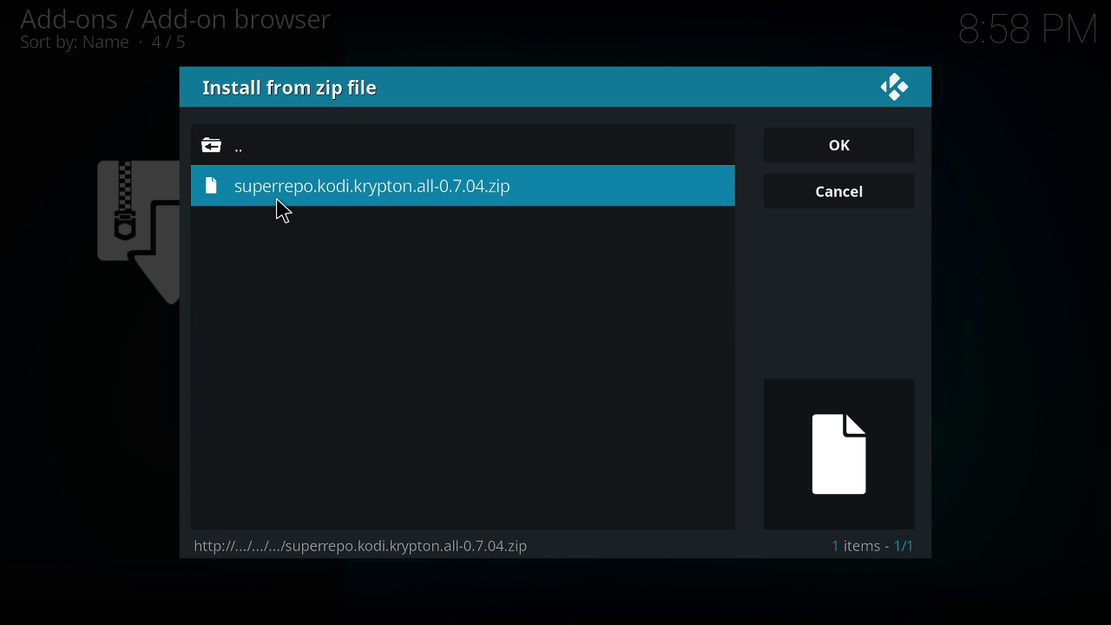
{"action": "left_click", "coordinate": [364, 210]}
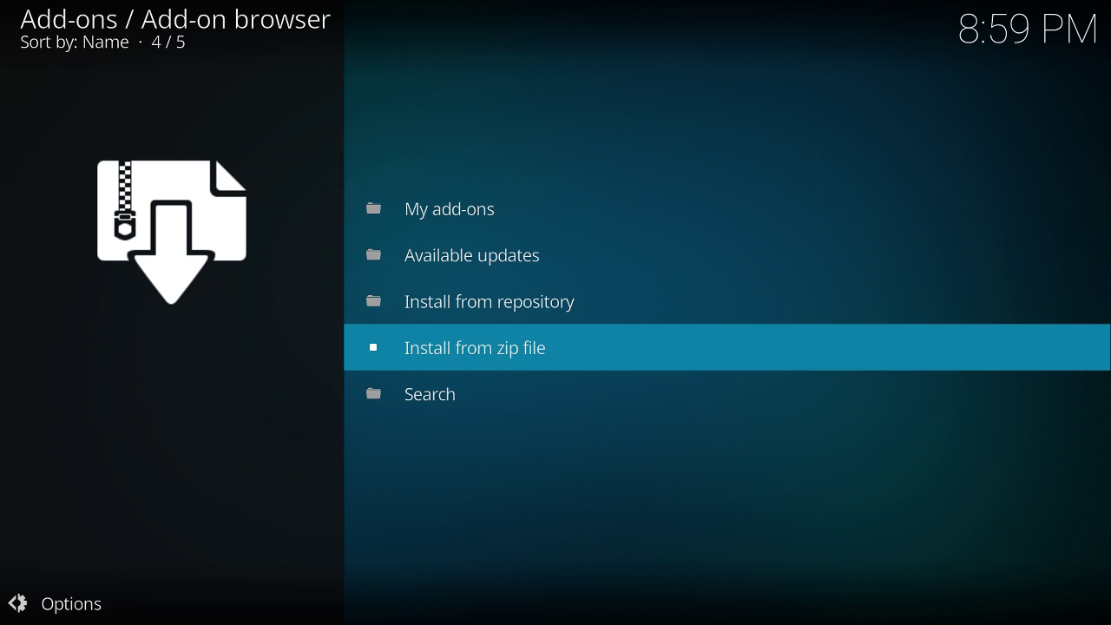
Step: Open the SuperRepo All [Krypton][v7] repository under Install from repository
{"action": "key", "text": "Up"}
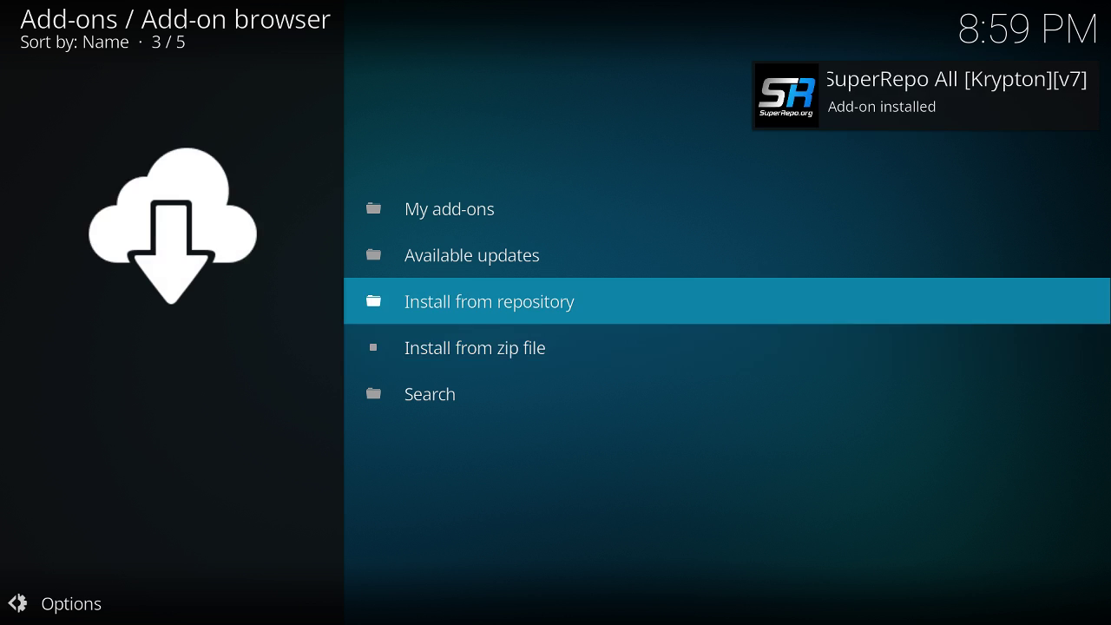
{"action": "key", "text": "Return"}
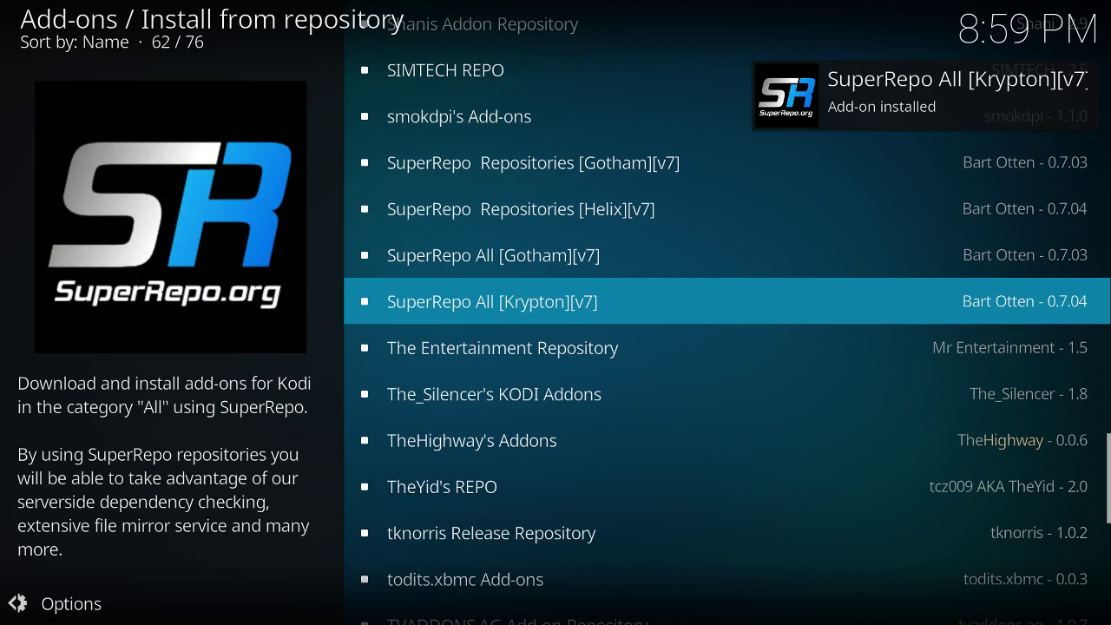
{"action": "key", "text": "Up"}
{"action": "key", "text": "Down"}
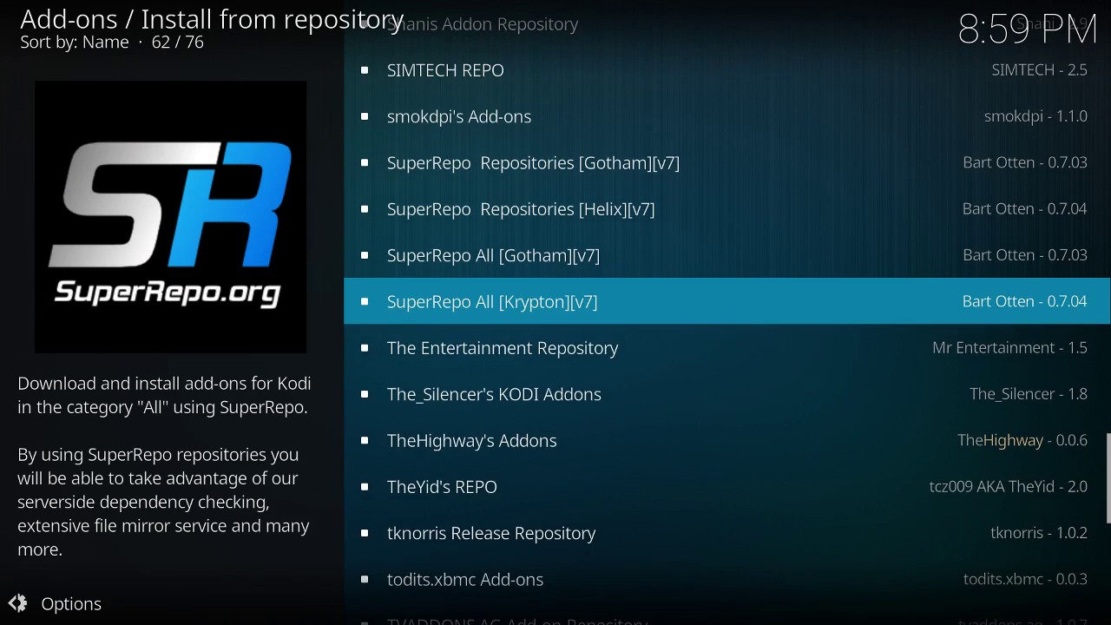
{"action": "key", "text": "Down"}
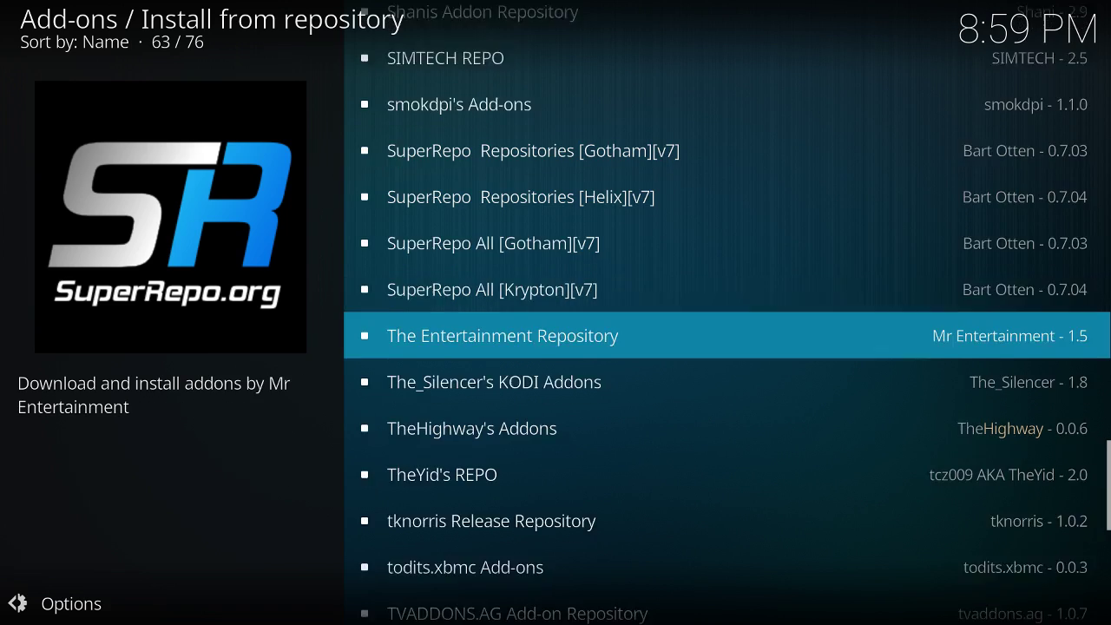
{"action": "key", "text": "Up"}
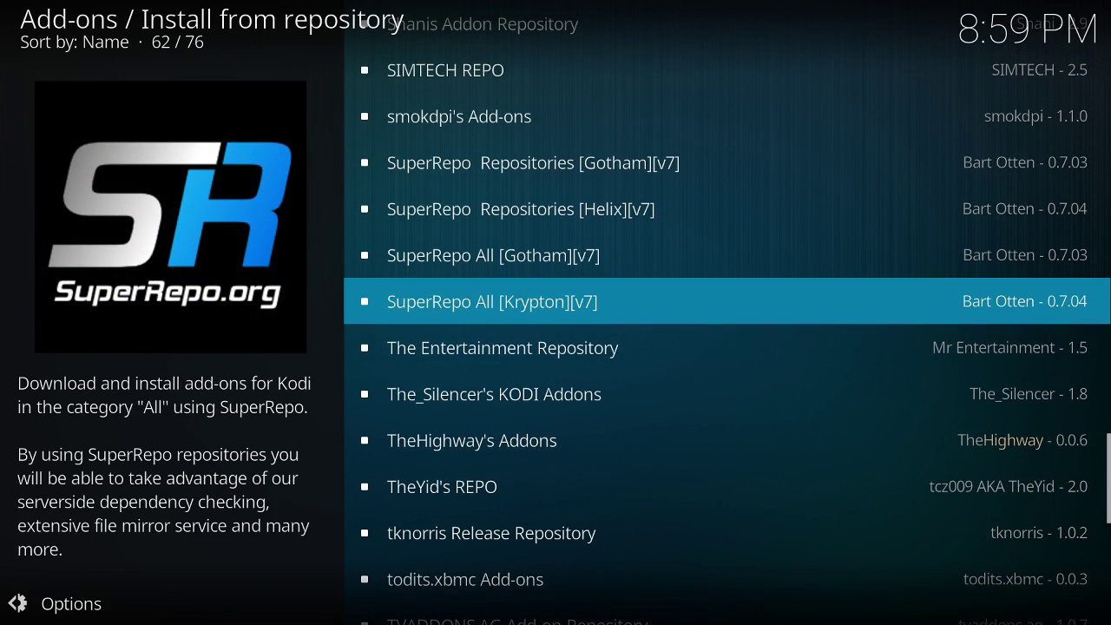
{"action": "key", "text": "Return"}
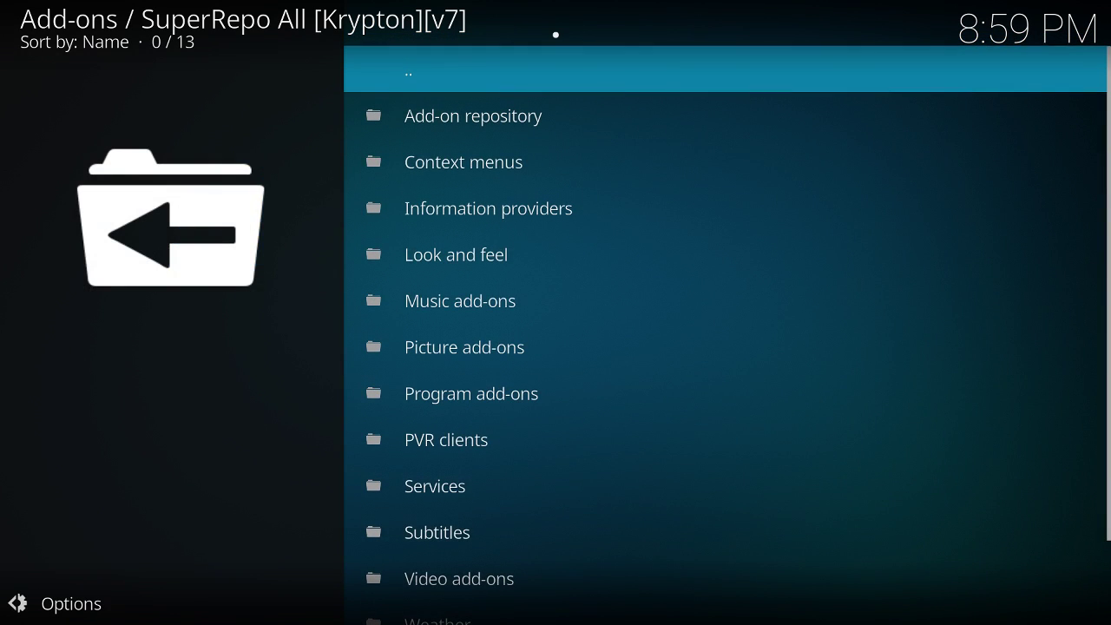
Step: Open the repository's Video add-ons category with its 1737 add-ons
{"action": "key", "text": "Down"}
{"action": "key", "text": "Down"}
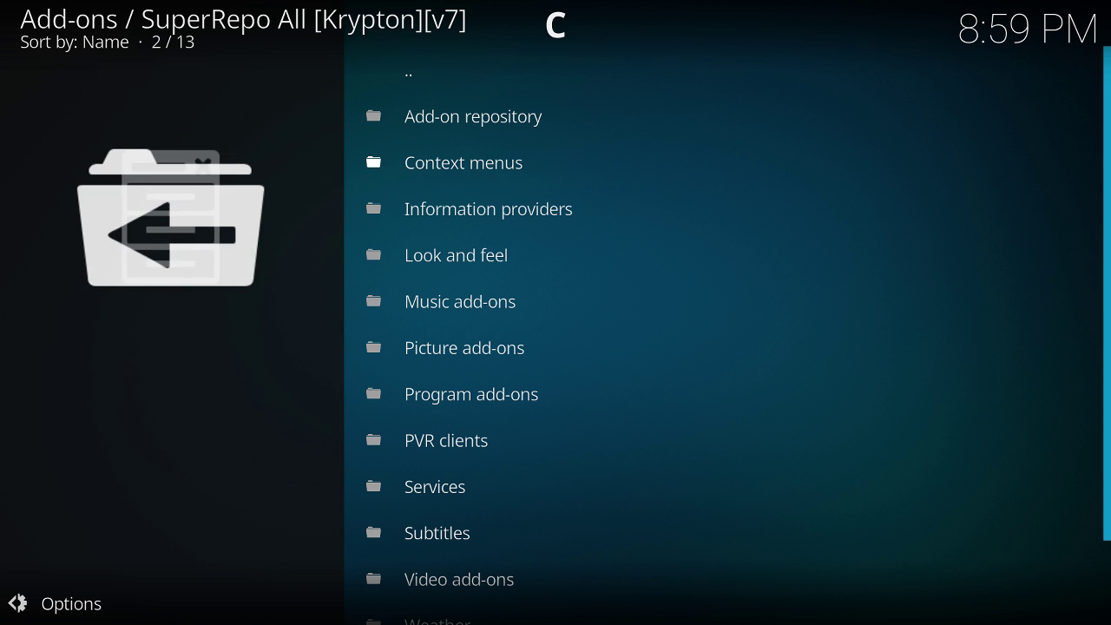
{"action": "key", "text": "Down"}
{"action": "key", "text": "Down"}
{"action": "key", "text": "Down"}
{"action": "key", "text": "Down"}
{"action": "key", "text": "Down"}
{"action": "key", "text": "Down"}
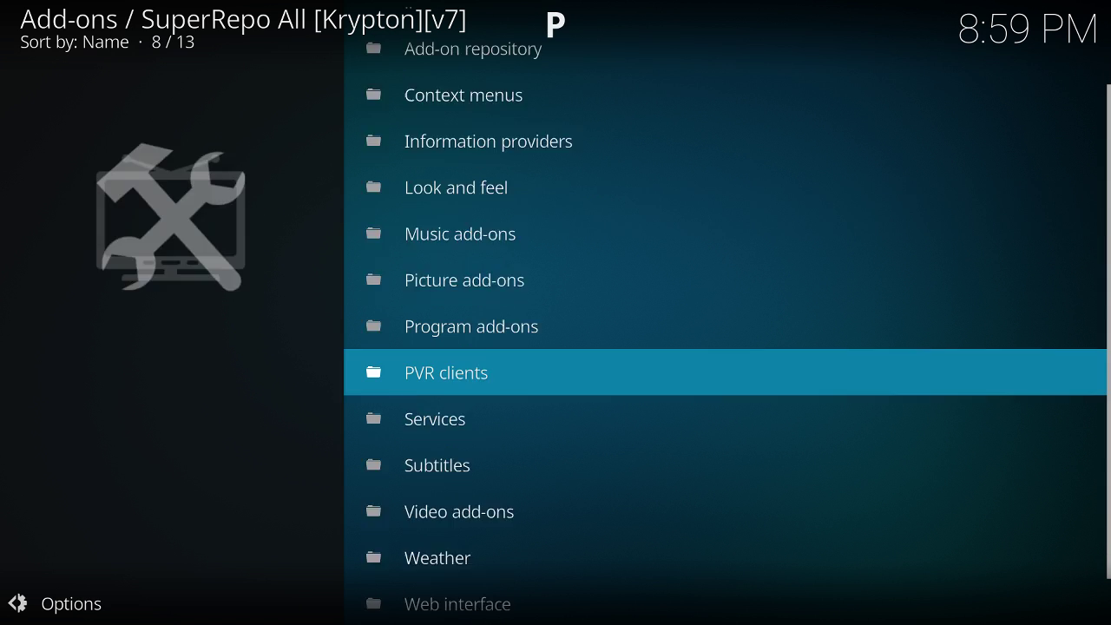
{"action": "key", "text": "Down"}
{"action": "key", "text": "Down"}
{"action": "key", "text": "Down"}
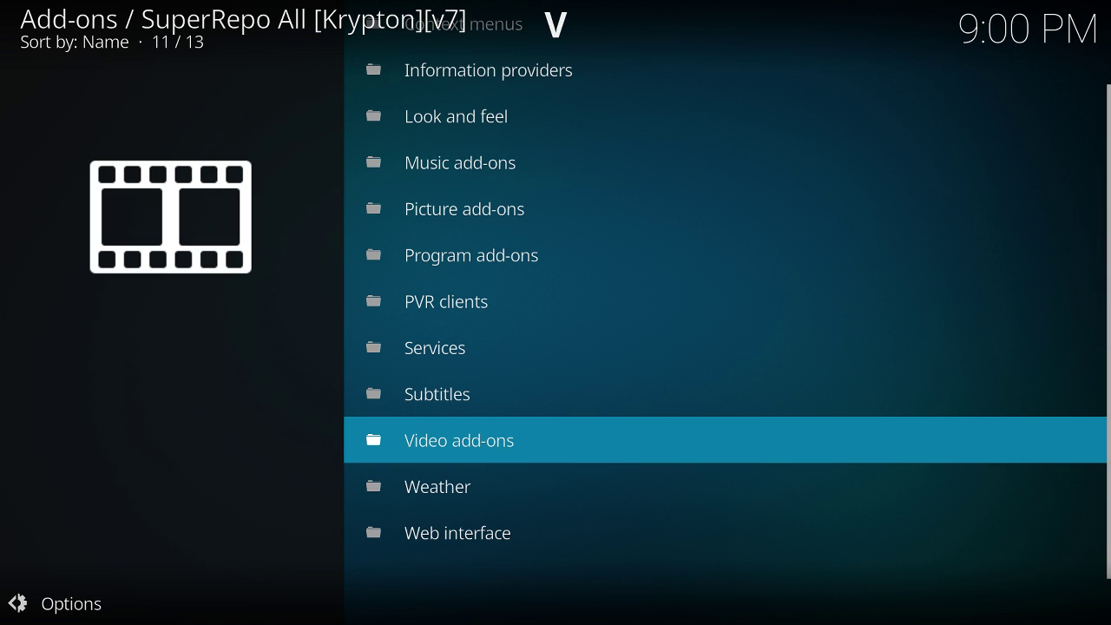
{"action": "key", "text": "Return"}
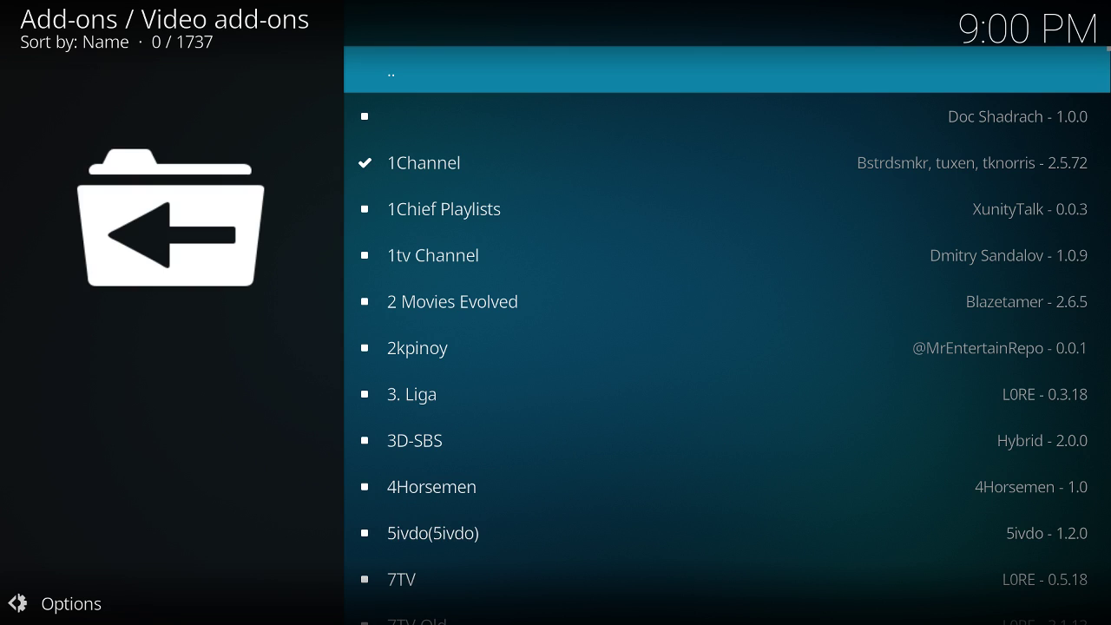
Step: Find ITV*Plus in the Video add-ons list, open its details and start installing it
{"action": "key", "text": "Down"}
{"action": "key", "text": "Down"}
{"action": "key", "text": "Down"}
{"action": "key", "text": "Down"}
{"action": "key", "text": "Down"}
{"action": "key", "text": "Down"}
{"action": "key", "text": "Down"}
{"action": "key", "text": "Down"}
{"action": "key", "text": "Down"}
{"action": "key", "text": "Down"}
{"action": "key", "text": "Down"}
{"action": "key", "text": "Down"}
{"action": "key", "text": "Down"}
{"action": "key", "text": "Down"}
{"action": "key", "text": "Down"}
{"action": "key", "text": "Down"}
{"action": "key", "text": "Down"}
{"action": "key", "text": "Down"}
{"action": "key", "text": "Down"}
{"action": "key", "text": "Down"}
{"action": "key", "text": "Down"}
{"action": "key", "text": "Down"}
{"action": "key", "text": "Down"}
{"action": "key", "text": "Down"}
{"action": "key", "text": "Down"}
{"action": "key", "text": "Down"}
{"action": "key", "text": "Down"}
{"action": "key", "text": "Down"}
{"action": "key", "text": "Down"}
{"action": "key", "text": "Down"}
{"action": "key", "text": "Down"}
{"action": "key", "text": "Down"}
{"action": "key", "text": "Down"}
{"action": "key", "text": "Down"}
{"action": "key", "text": "Down"}
{"action": "key", "text": "Down"}
{"action": "key", "text": "Down"}
{"action": "key", "text": "Down"}
{"action": "key", "text": "Down"}
{"action": "key", "text": "Down"}
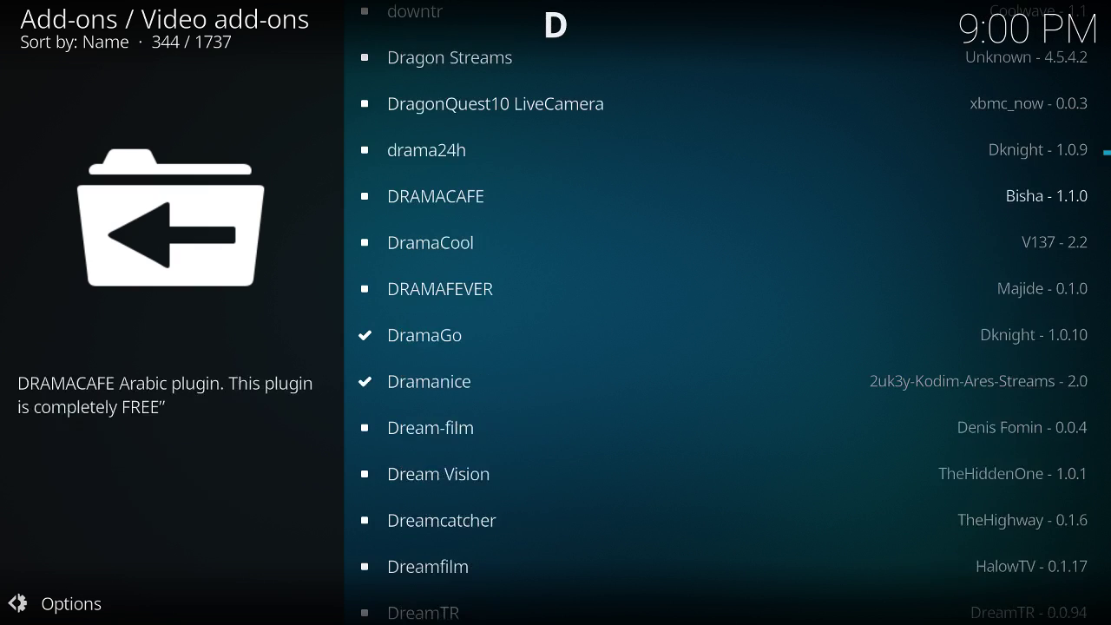
{"action": "key", "text": "Down"}
{"action": "key", "text": "Down"}
{"action": "key", "text": "Down"}
{"action": "key", "text": "Down"}
{"action": "key", "text": "Down"}
{"action": "key", "text": "Down"}
{"action": "key", "text": "Down"}
{"action": "key", "text": "Down"}
{"action": "key", "text": "Down"}
{"action": "key", "text": "Down"}
{"action": "key", "text": "Down"}
{"action": "key", "text": "Down"}
{"action": "key", "text": "Down"}
{"action": "key", "text": "Down"}
{"action": "key", "text": "Down"}
{"action": "key", "text": "Down"}
{"action": "key", "text": "Down"}
{"action": "key", "text": "Down"}
{"action": "key", "text": "Down"}
{"action": "key", "text": "Down"}
{"action": "key", "text": "Down"}
{"action": "key", "text": "Down"}
{"action": "key", "text": "Down"}
{"action": "key", "text": "Down"}
{"action": "key", "text": "Down"}
{"action": "key", "text": "Down"}
{"action": "key", "text": "Down"}
{"action": "key", "text": "Down"}
{"action": "key", "text": "Down"}
{"action": "key", "text": "Down"}
{"action": "key", "text": "Down"}
{"action": "key", "text": "Down"}
{"action": "key", "text": "Down"}
{"action": "key", "text": "Down"}
{"action": "key", "text": "Down"}
{"action": "key", "text": "Down"}
{"action": "key", "text": "Down"}
{"action": "key", "text": "Down"}
{"action": "key", "text": "Down"}
{"action": "key", "text": "Down"}
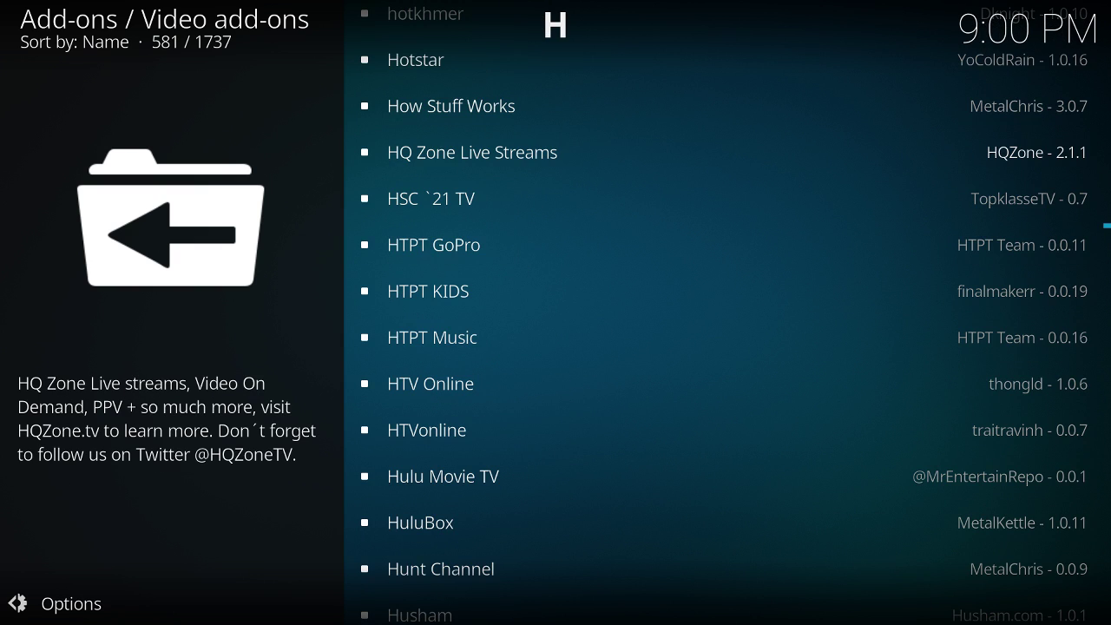
{"action": "key", "text": "Down"}
{"action": "key", "text": "Down"}
{"action": "key", "text": "Down"}
{"action": "key", "text": "Down"}
{"action": "key", "text": "Down"}
{"action": "key", "text": "Down"}
{"action": "key", "text": "Down"}
{"action": "key", "text": "Down"}
{"action": "key", "text": "Down"}
{"action": "key", "text": "Down"}
{"action": "key", "text": "Down"}
{"action": "key", "text": "Down"}
{"action": "key", "text": "Down"}
{"action": "key", "text": "Down"}
{"action": "key", "text": "Down"}
{"action": "key", "text": "Down"}
{"action": "key", "text": "Down"}
{"action": "key", "text": "Down"}
{"action": "key", "text": "Down"}
{"action": "key", "text": "Down"}
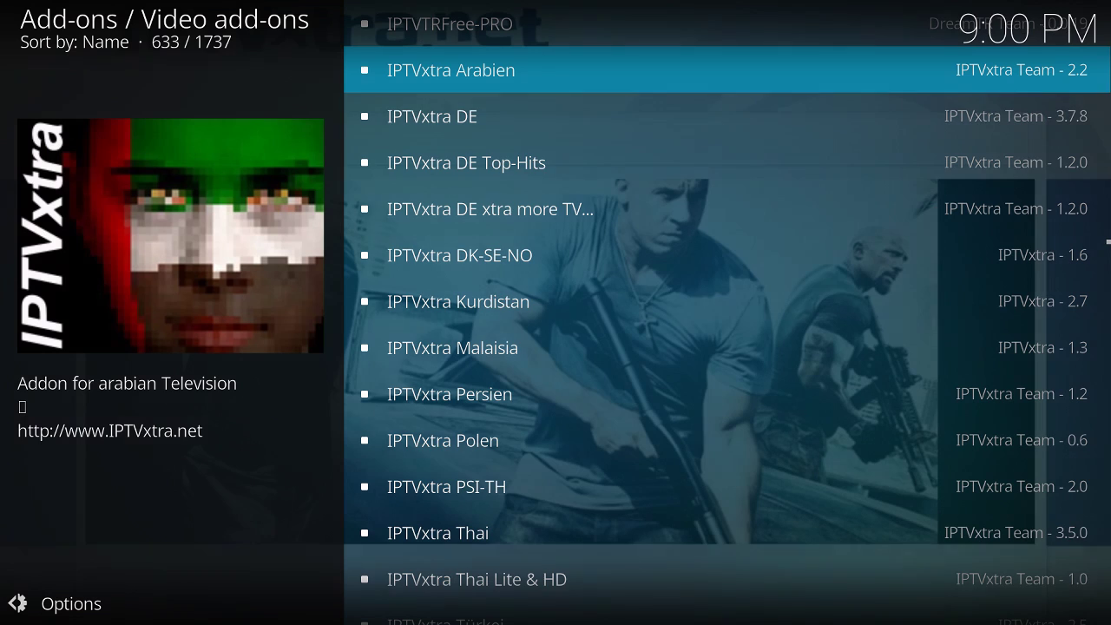
{"action": "key", "text": "Down"}
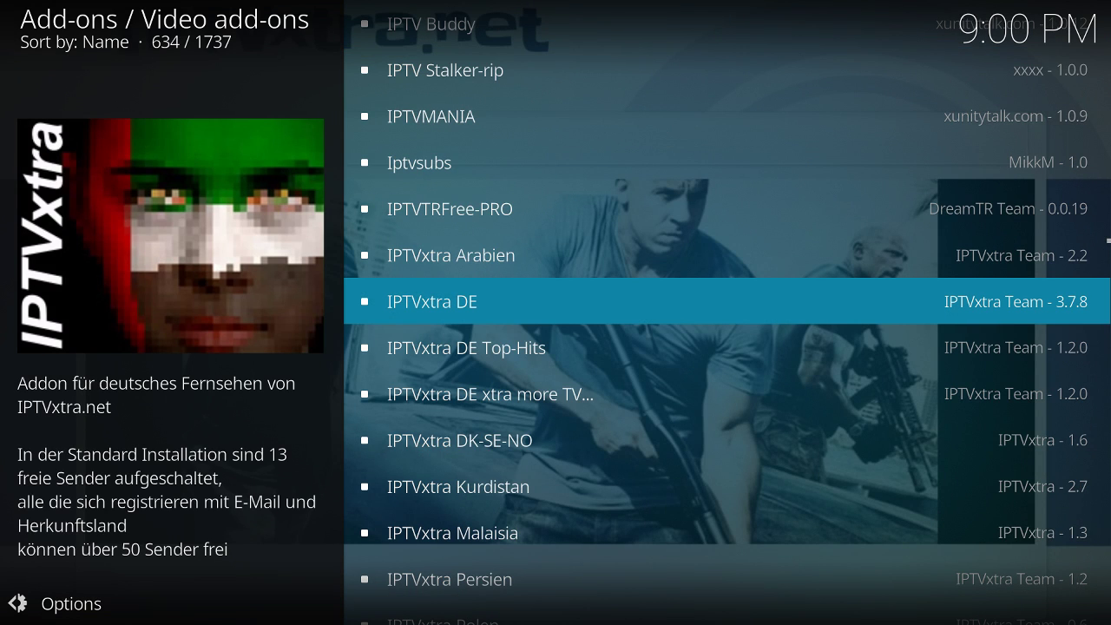
{"action": "key", "text": "Down"}
{"action": "key", "text": "Down"}
{"action": "key", "text": "Down"}
{"action": "key", "text": "Down"}
{"action": "key", "text": "Down"}
{"action": "key", "text": "Down"}
{"action": "key", "text": "Down"}
{"action": "key", "text": "Down"}
{"action": "key", "text": "Down"}
{"action": "key", "text": "Down"}
{"action": "key", "text": "Down"}
{"action": "key", "text": "Down"}
{"action": "key", "text": "Down"}
{"action": "key", "text": "Down"}
{"action": "key", "text": "Down"}
{"action": "key", "text": "Down"}
{"action": "key", "text": "Down"}
{"action": "key", "text": "Down"}
{"action": "key", "text": "Down"}
{"action": "key", "text": "Down"}
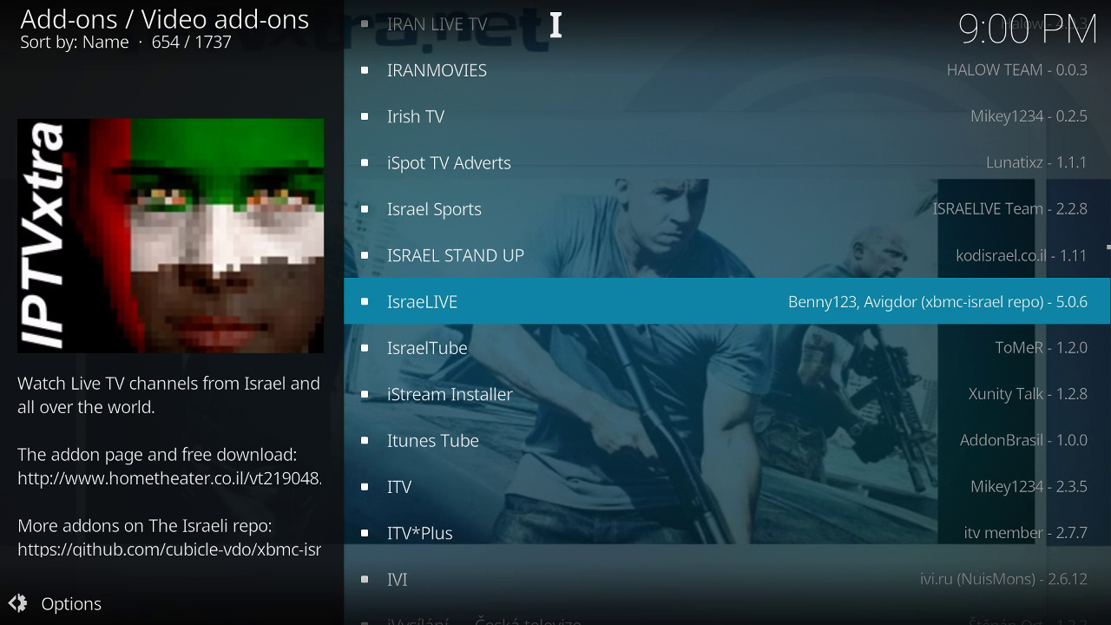
{"action": "key", "text": "Down"}
{"action": "key", "text": "Down"}
{"action": "key", "text": "Down"}
{"action": "key", "text": "Down"}
{"action": "key", "text": "Down"}
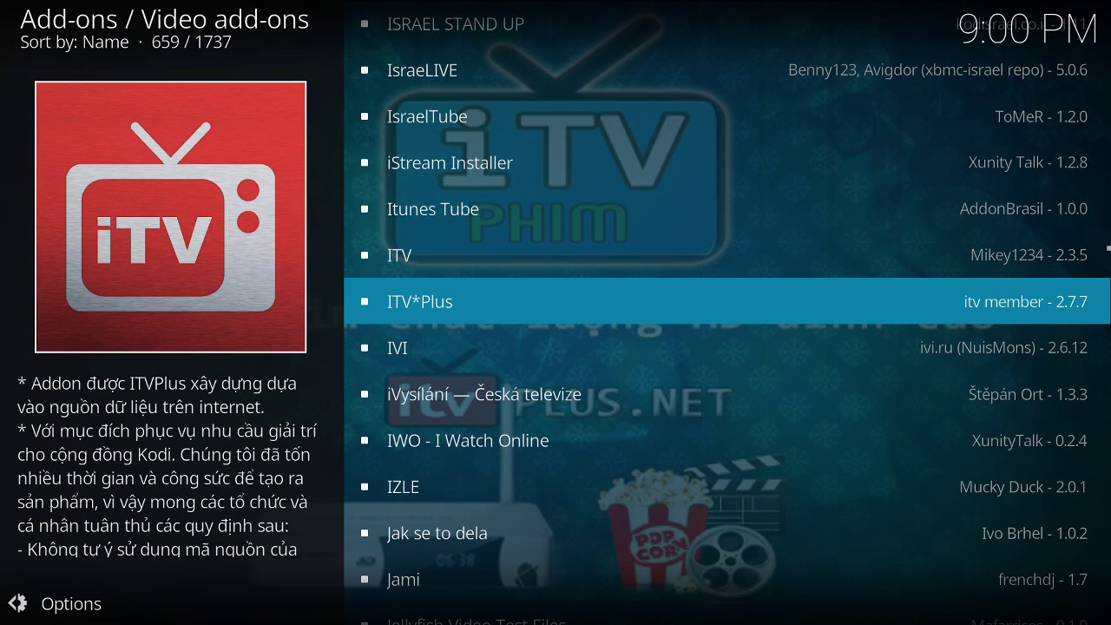
{"action": "key", "text": "Return"}
{"action": "key", "text": "Return"}
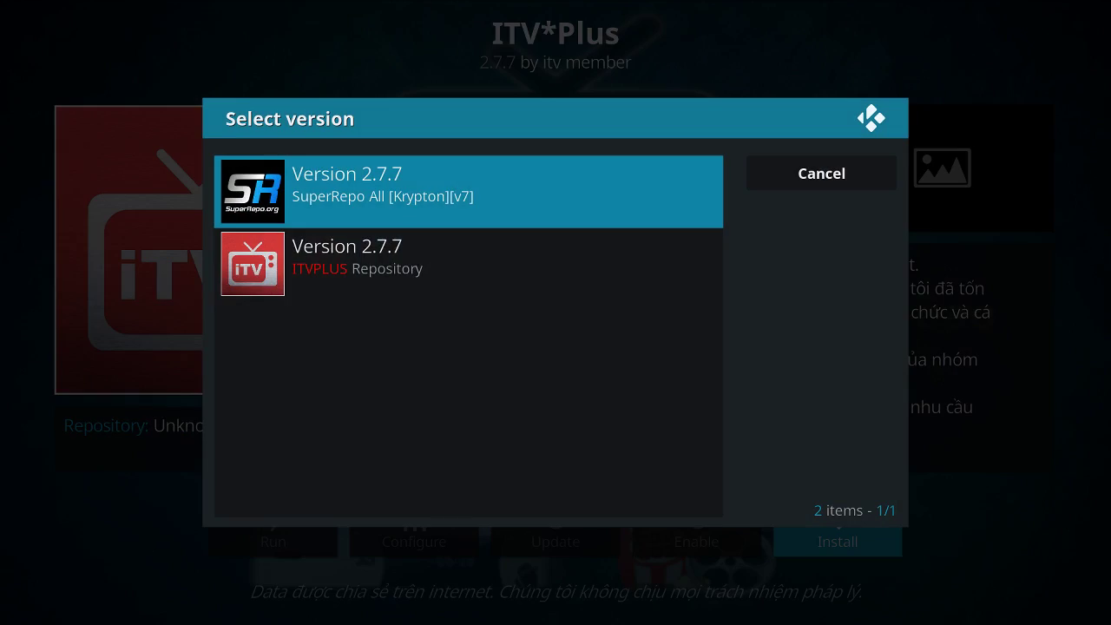
Step: Pick ITV*Plus Version 2.7.7 from SuperRepo and launch the add-on after installing
{"action": "key", "text": "Down"}
{"action": "key", "text": "Up"}
{"action": "key", "text": "Return"}
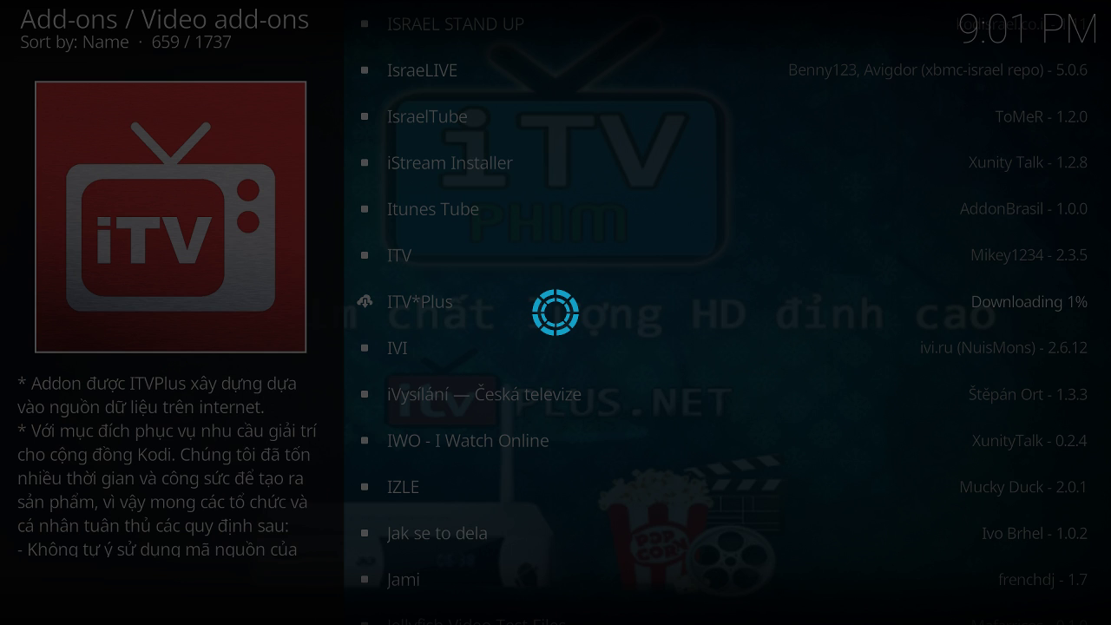
{"action": "key", "text": "Escape"}
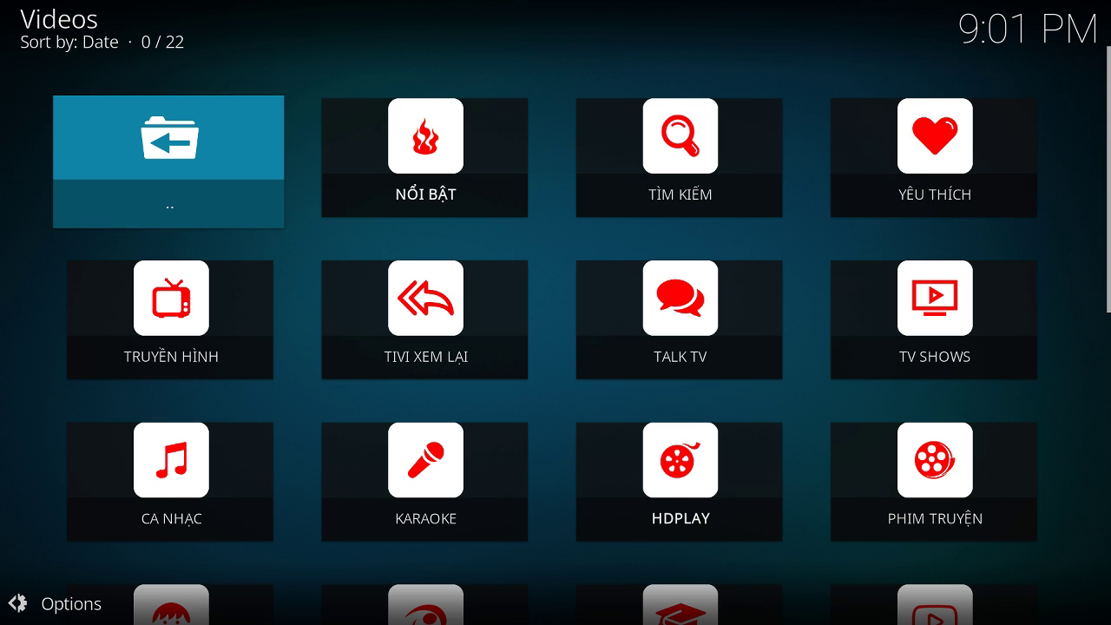
Step: Open the TRUYỀN HÌNH television category from the ITV*Plus tile grid
{"action": "left_click", "coordinate": [423, 156]}
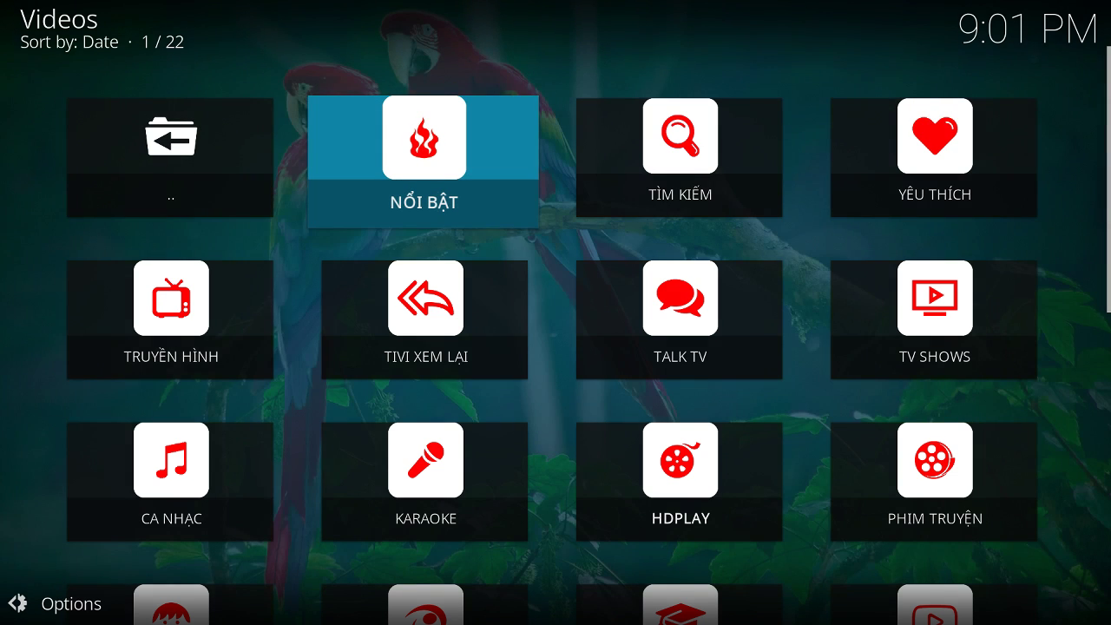
{"action": "key", "text": "Down"}
{"action": "key", "text": "Right"}
{"action": "key", "text": "Down"}
{"action": "key", "text": "Left"}
{"action": "key", "text": "Left"}
{"action": "key", "text": "Up"}
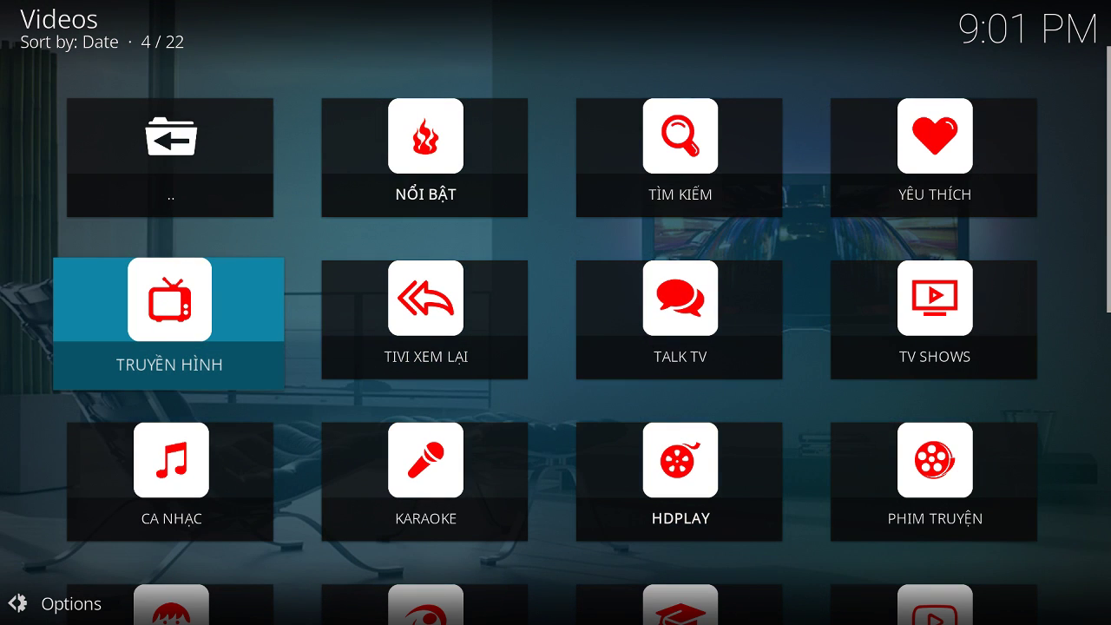
{"action": "key", "text": "Return"}
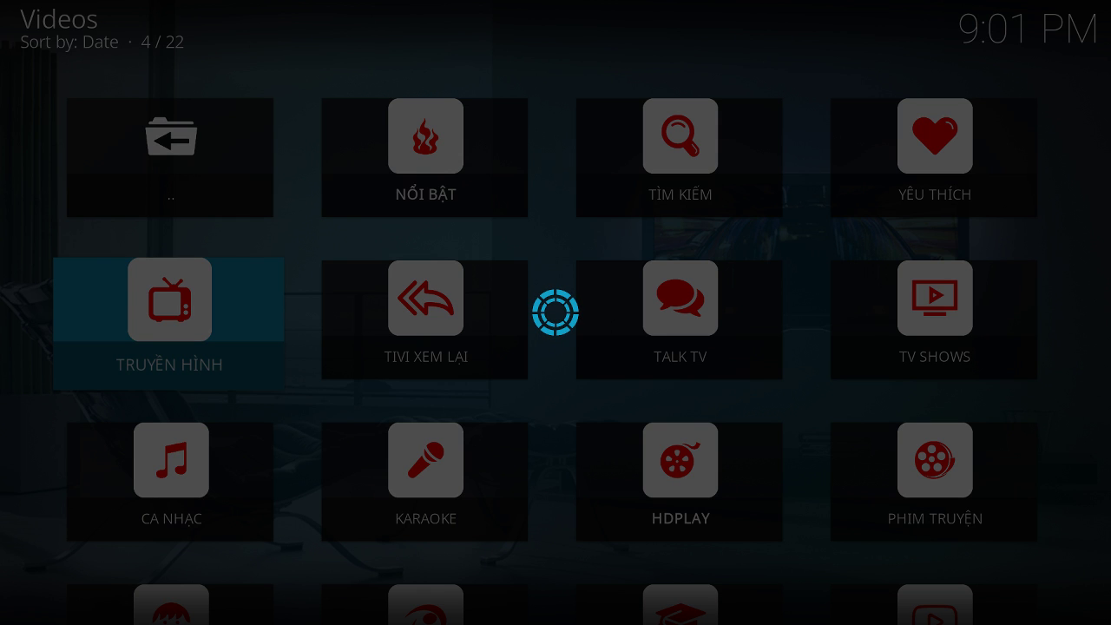
Step: Select and open the HTV Online channel group
{"action": "key", "text": "Down"}
{"action": "key", "text": "Down"}
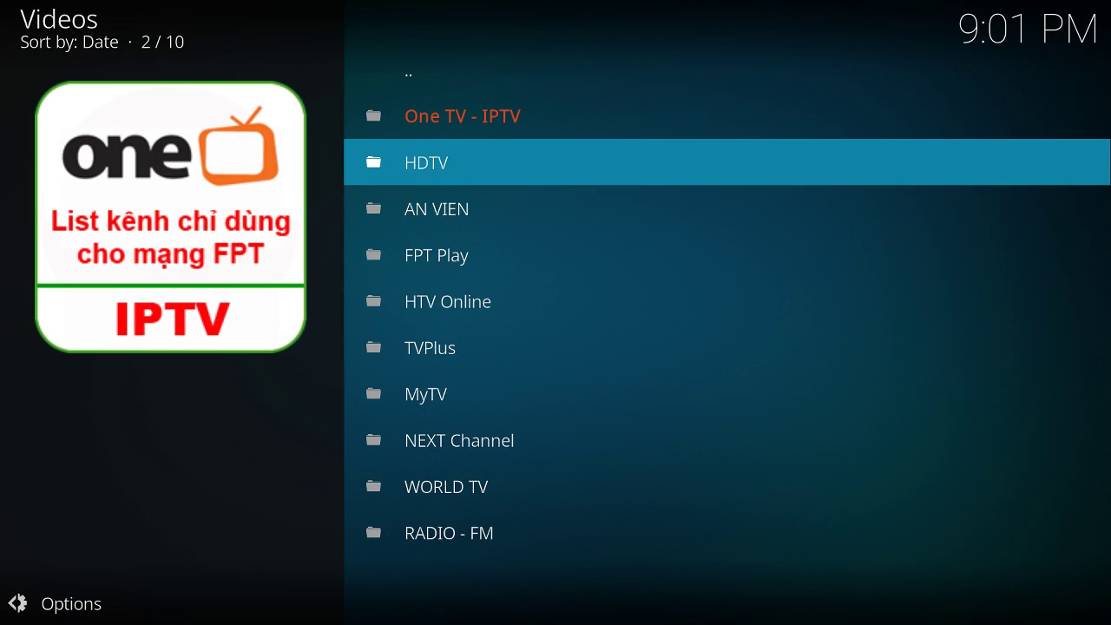
{"action": "key", "text": "Down"}
{"action": "key", "text": "Down"}
{"action": "key", "text": "Down"}
{"action": "key", "text": "Down"}
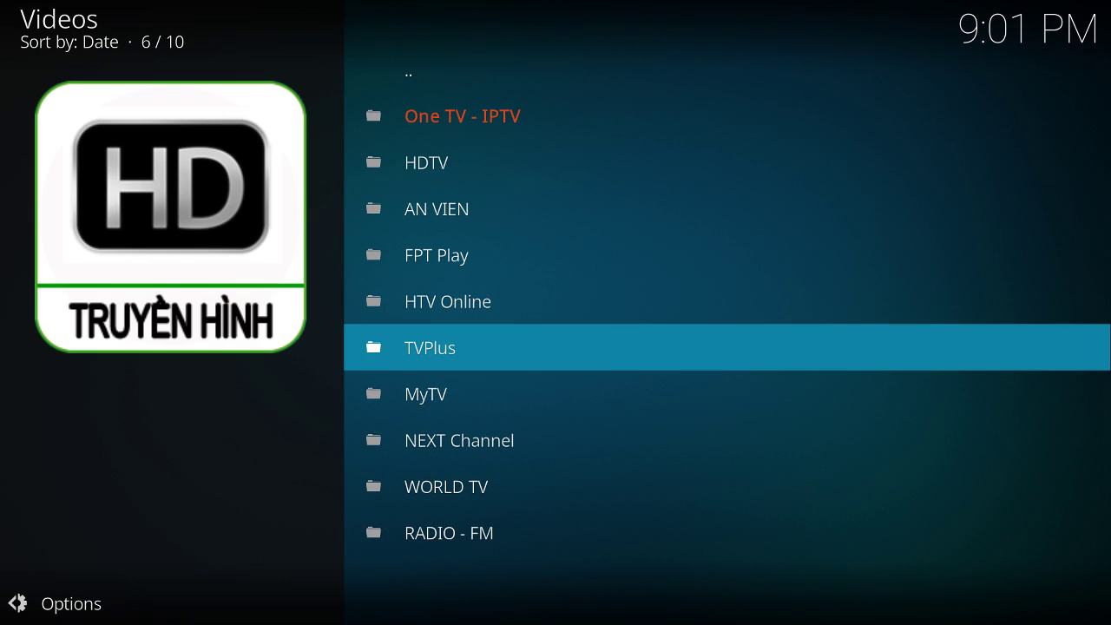
{"action": "key", "text": "Up"}
{"action": "key", "text": "Return"}
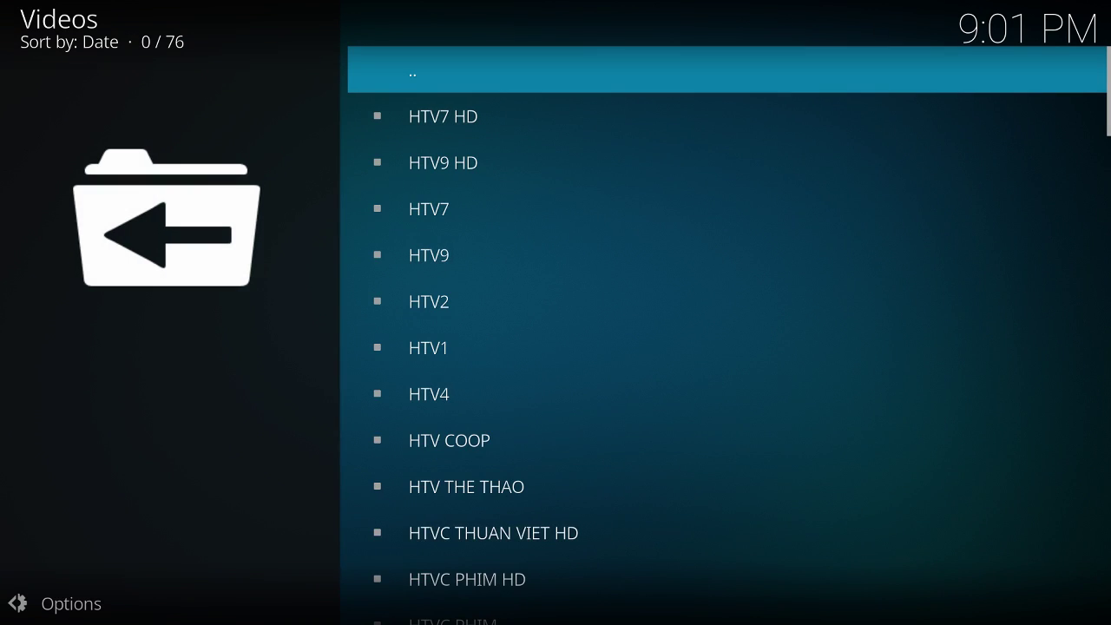
Step: Open the HTV Online channel list and switch its view type to IconWall
{"action": "left_click", "coordinate": [438, 115]}
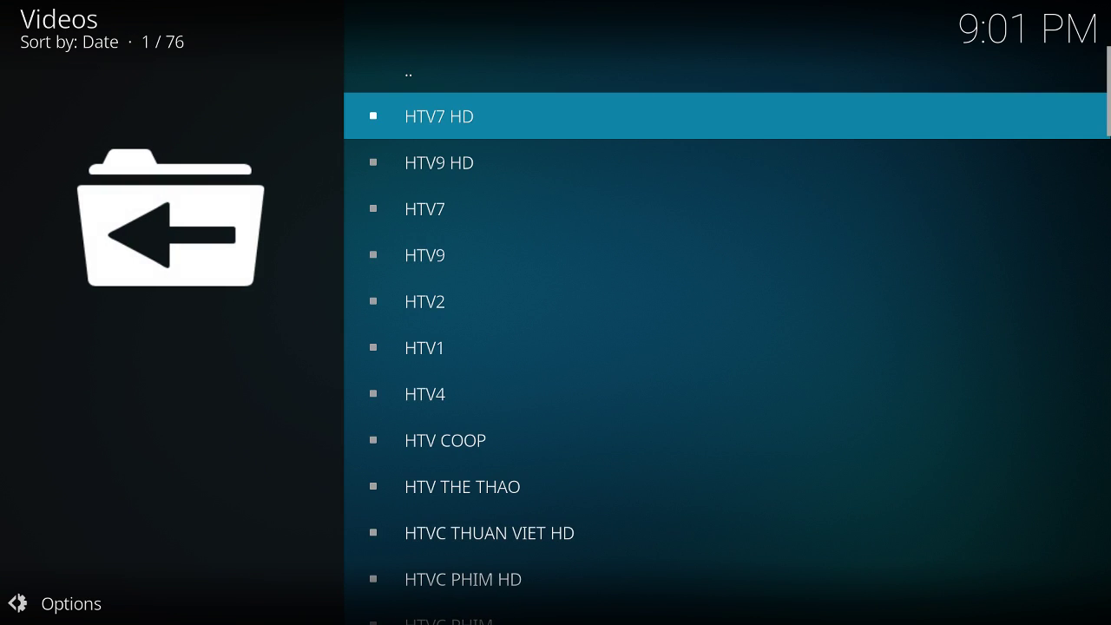
{"action": "key", "text": "Left"}
{"action": "key", "text": "Return"}
{"action": "key", "text": "Return"}
{"action": "key", "text": "Return"}
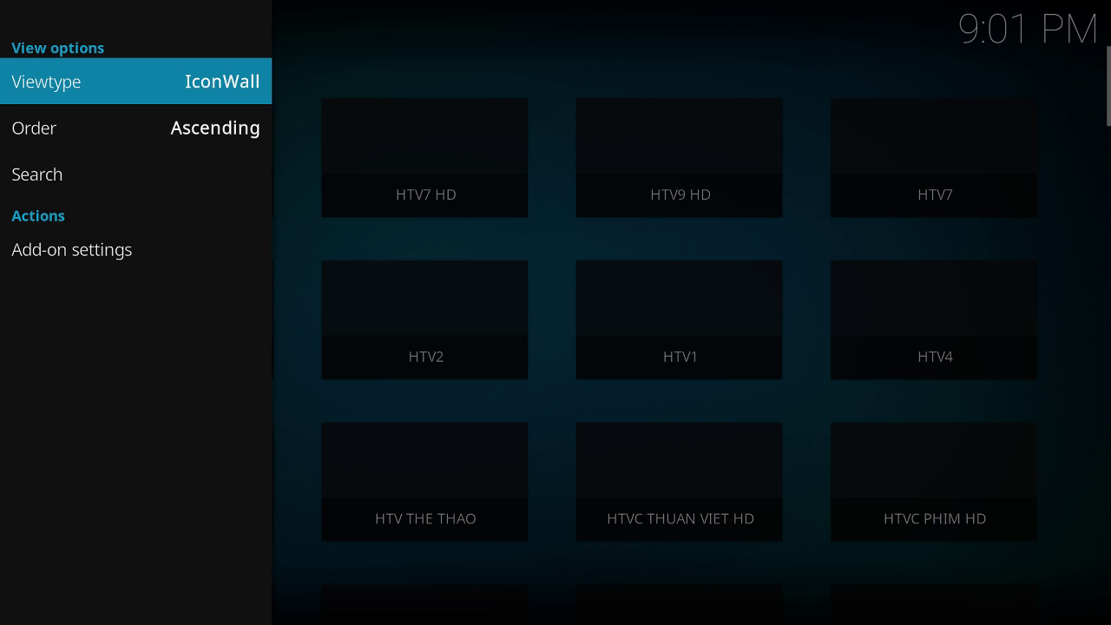
{"action": "key", "text": "Right"}
{"action": "key", "text": "Right"}
Step: Browse the HTV channels such as HTV2, HTV7 and HTV THE THAO, then return to the main menu
{"action": "key", "text": "Down"}
{"action": "key", "text": "Left"}
{"action": "key", "text": "Down"}
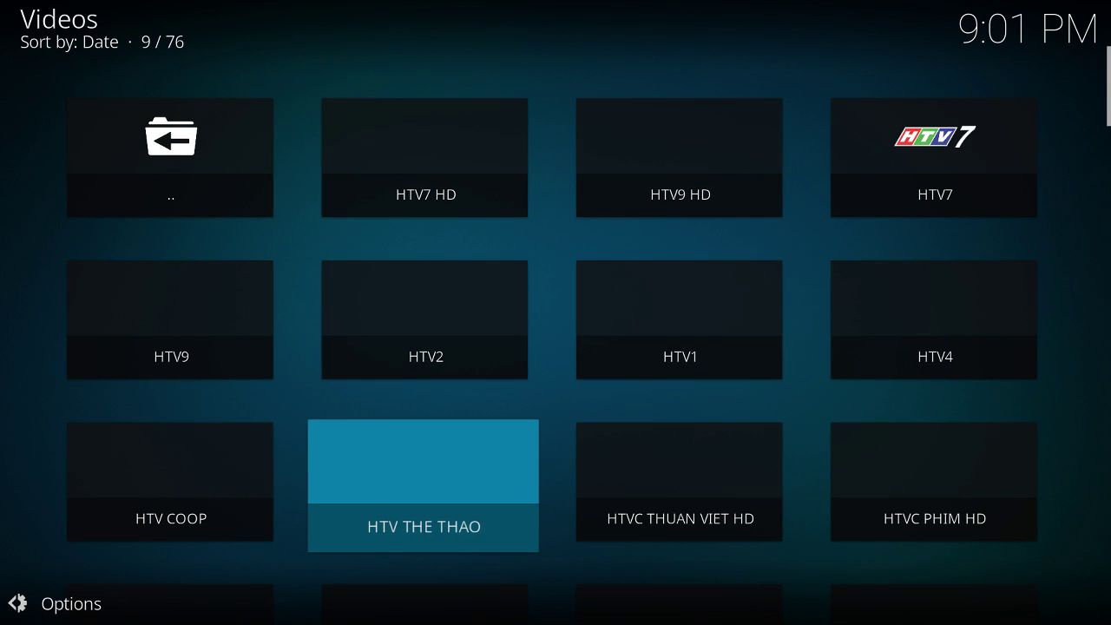
{"action": "key", "text": "Up"}
{"action": "key", "text": "Up"}
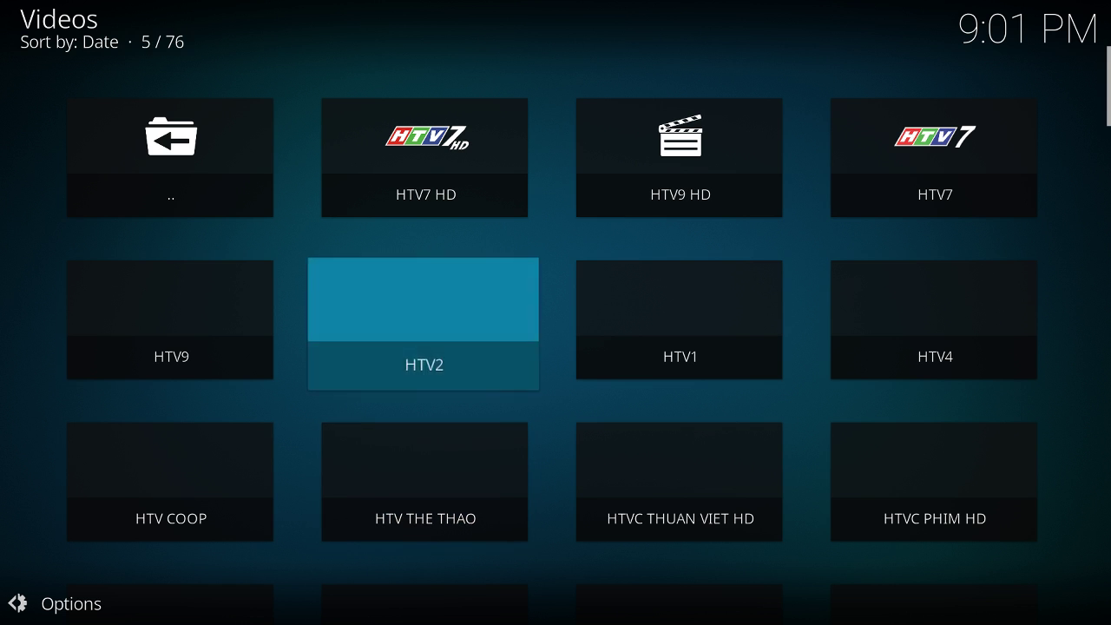
{"action": "key", "text": "Right"}
{"action": "key", "text": "Right"}
{"action": "key", "text": "Down"}
{"action": "key", "text": "Left"}
{"action": "key", "text": "Left"}
{"action": "key", "text": "Down"}
{"action": "key", "text": "Up"}
{"action": "key", "text": "Down"}
{"action": "key", "text": "Down"}
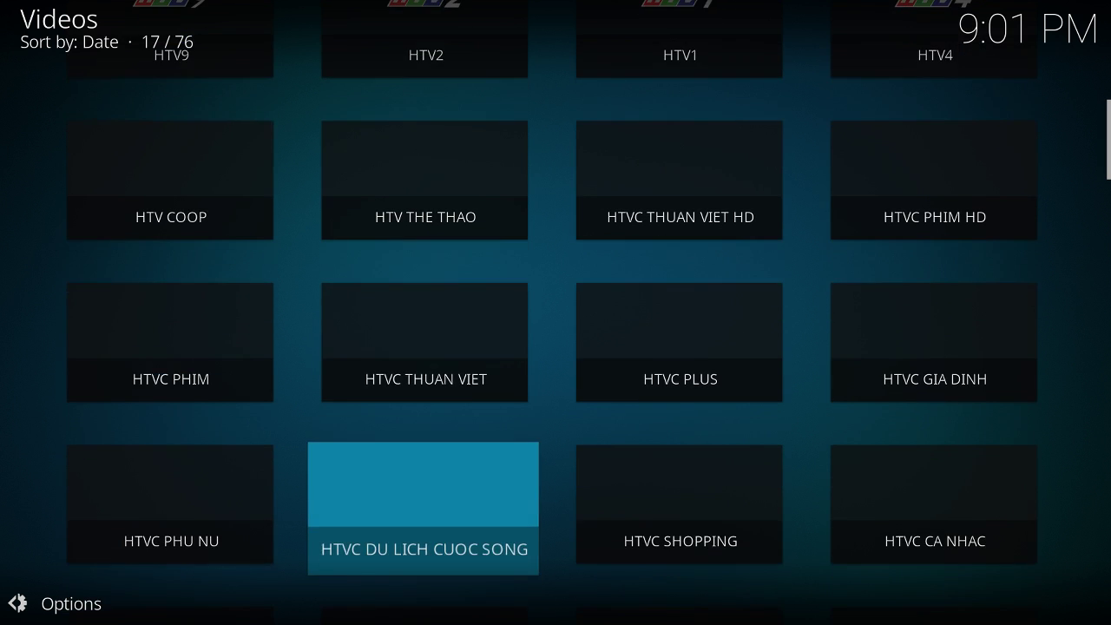
{"action": "key", "text": "Up"}
{"action": "key", "text": "Up"}
{"action": "key", "text": "Up"}
{"action": "key", "text": "Up"}
{"action": "key", "text": "BackSpace"}
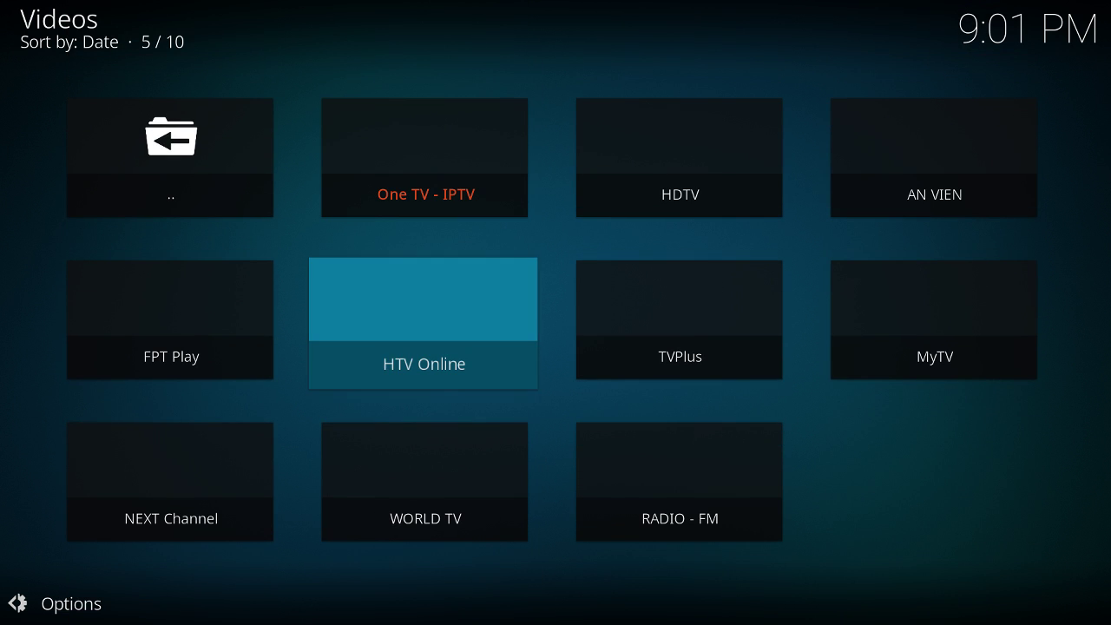
{"action": "key", "text": "BackSpace"}
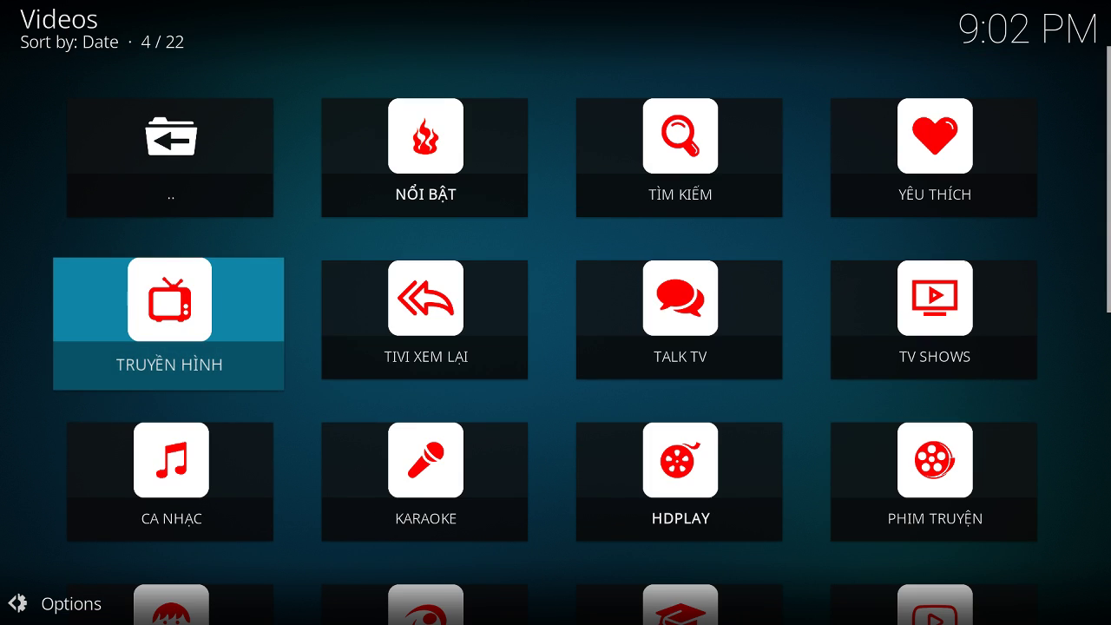
Step: Navigate the ITV*Plus main menu to PHIM TRUYỆN and open the movie section
{"action": "key", "text": "Right"}
{"action": "key", "text": "Up"}
{"action": "key", "text": "Right"}
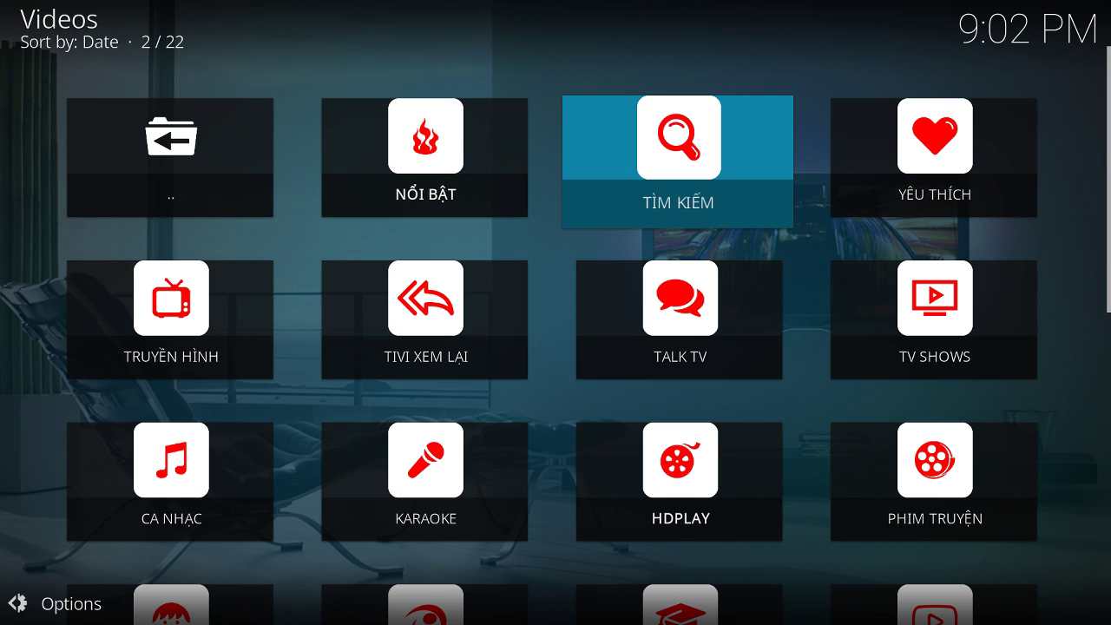
{"action": "key", "text": "Right"}
{"action": "key", "text": "Left"}
{"action": "key", "text": "Left"}
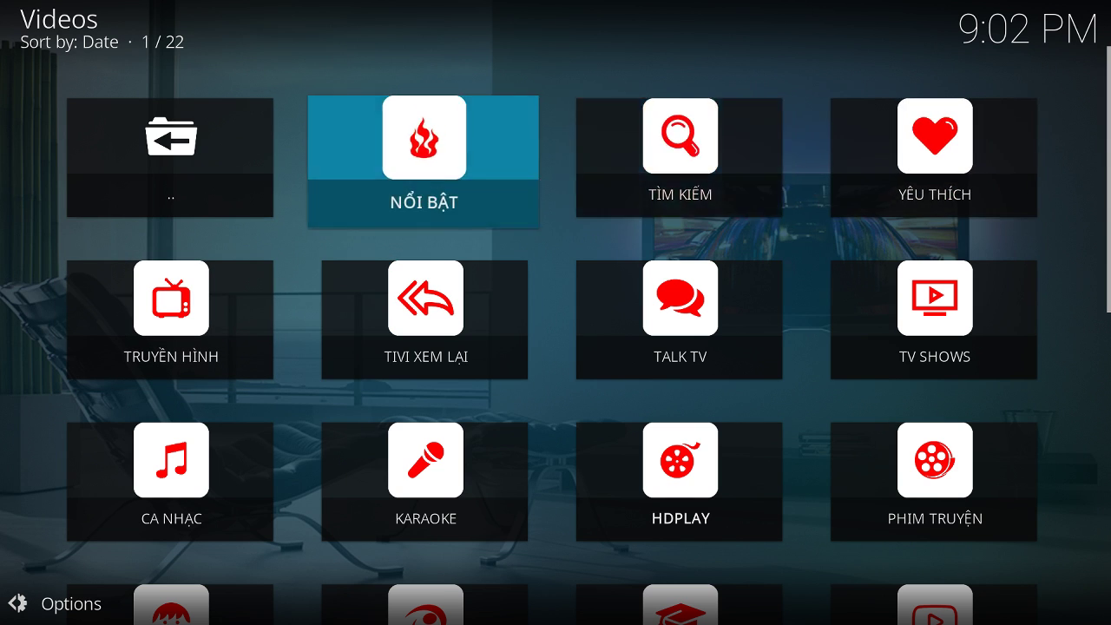
{"action": "key", "text": "Down"}
{"action": "key", "text": "Down"}
{"action": "key", "text": "Right"}
{"action": "key", "text": "Down"}
{"action": "key", "text": "Up"}
{"action": "key", "text": "Right"}
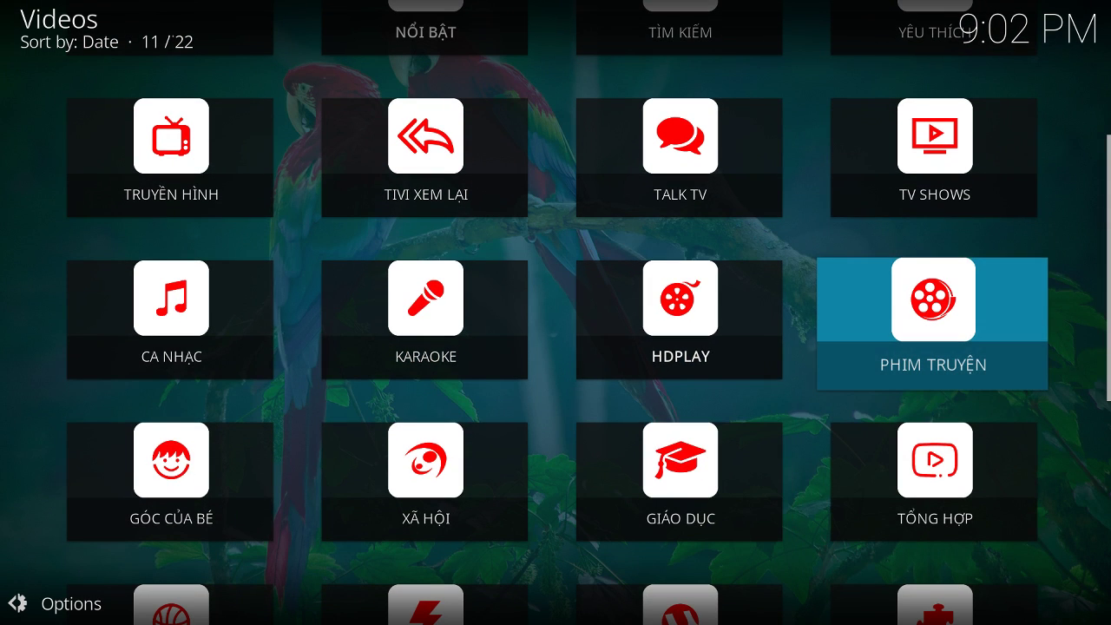
{"action": "key", "text": "Return"}
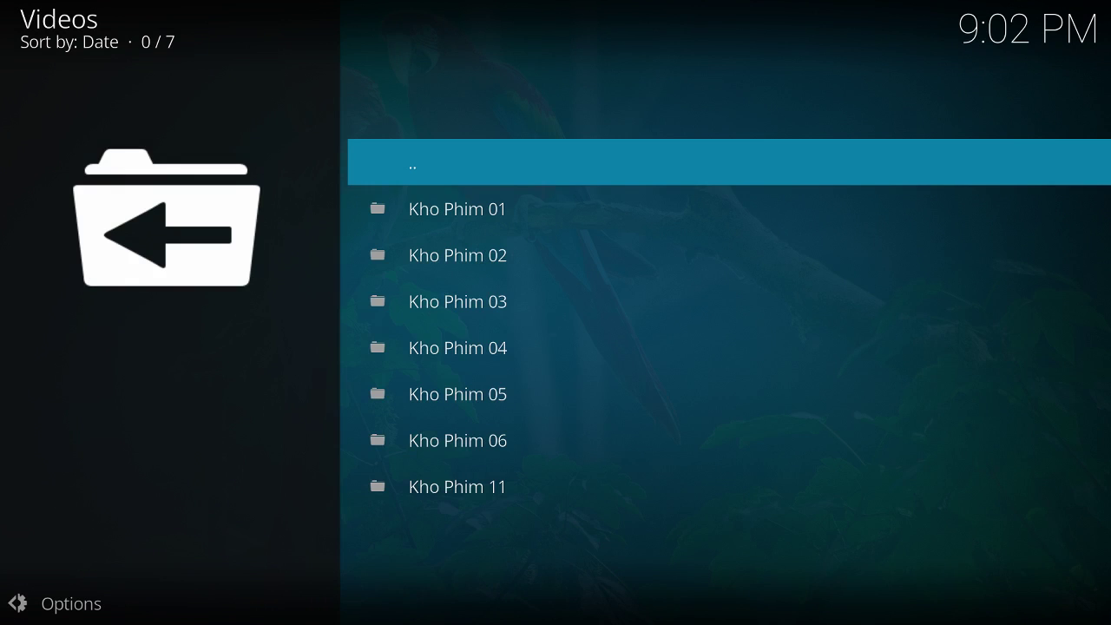
Step: Set PHIM TRUYỆN to IconWall view, open Kho Phim 01 and set it to IconWall
{"action": "key", "text": "Left"}
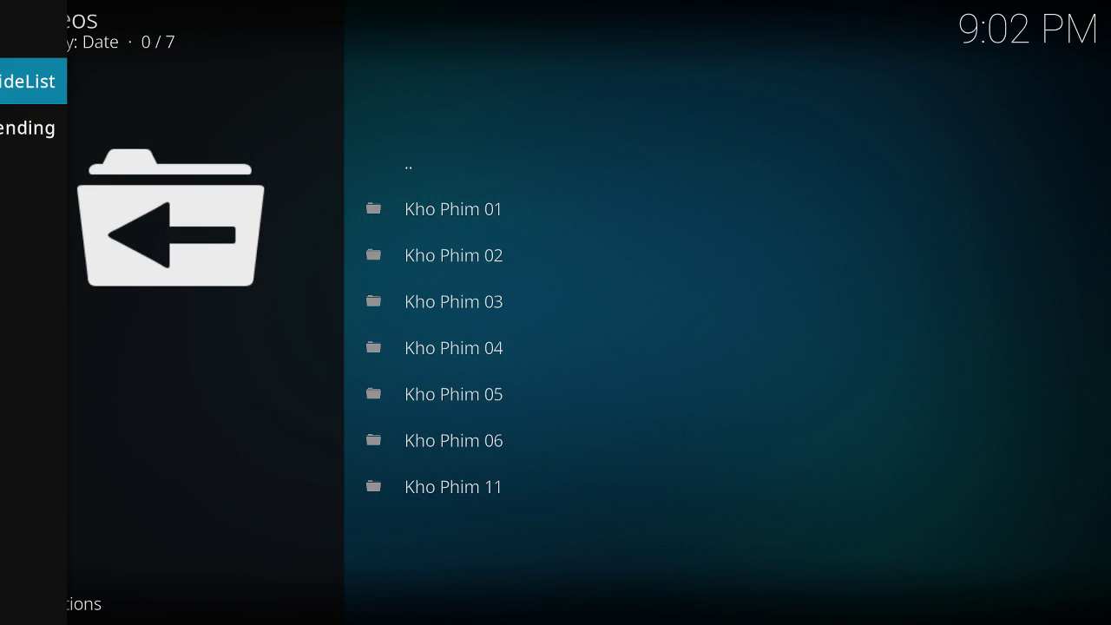
{"action": "key", "text": "Return"}
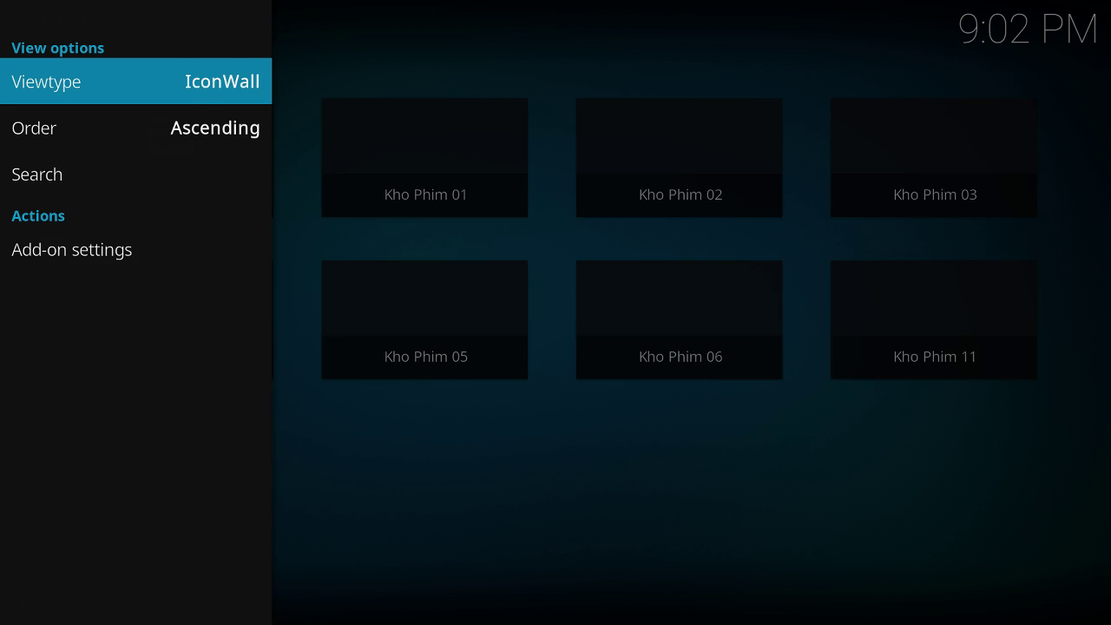
{"action": "key", "text": "Right"}
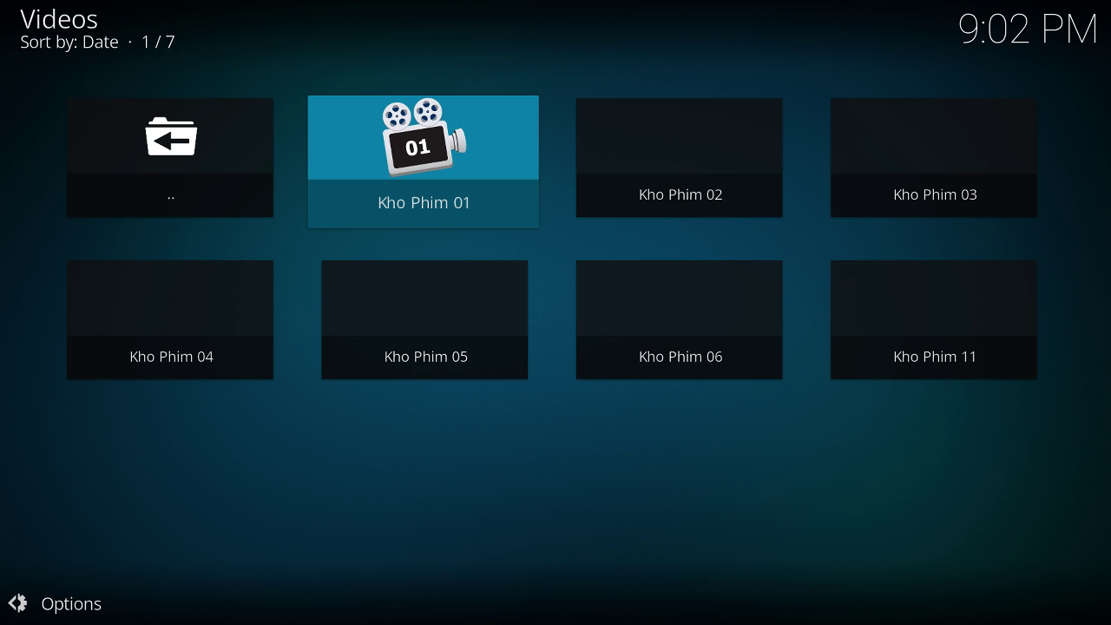
{"action": "key", "text": "Return"}
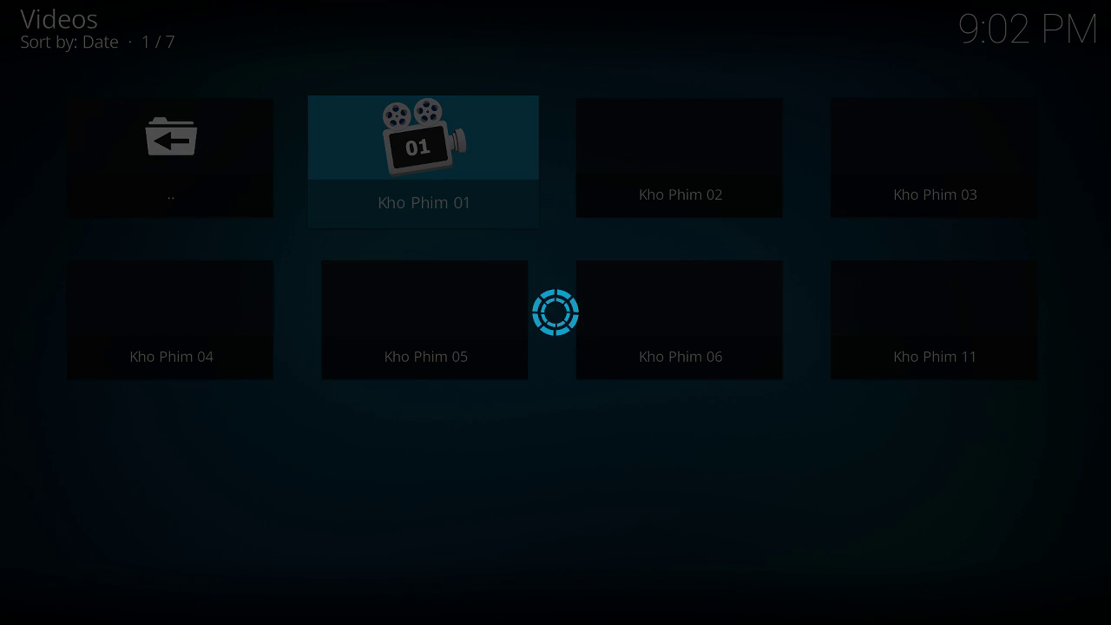
{"action": "key", "text": "Left"}
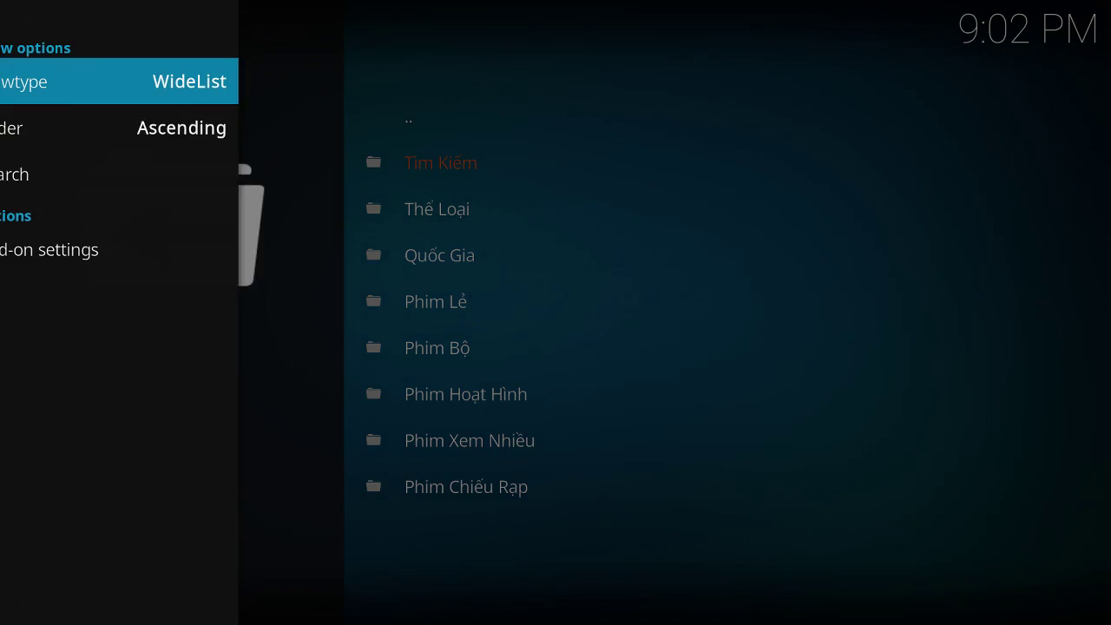
{"action": "key", "text": "Return"}
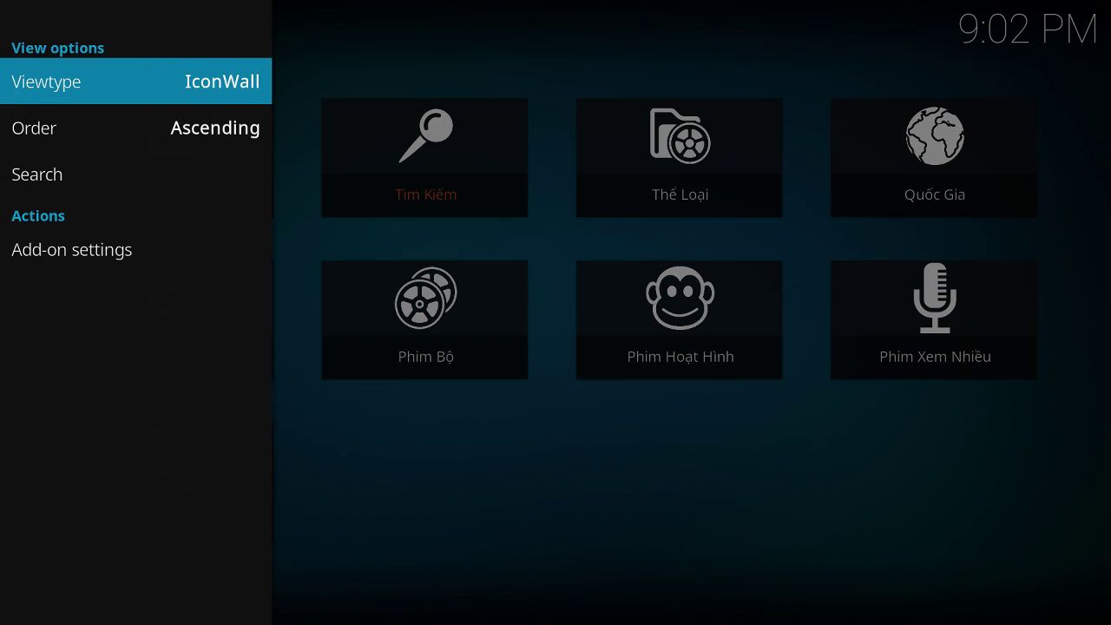
{"action": "key", "text": "Right"}
{"action": "key", "text": "Right"}
Step: Move between Phim Lẻ and Phim Bộ, then open the Phim Bộ series category
{"action": "key", "text": "Down"}
{"action": "key", "text": "Left"}
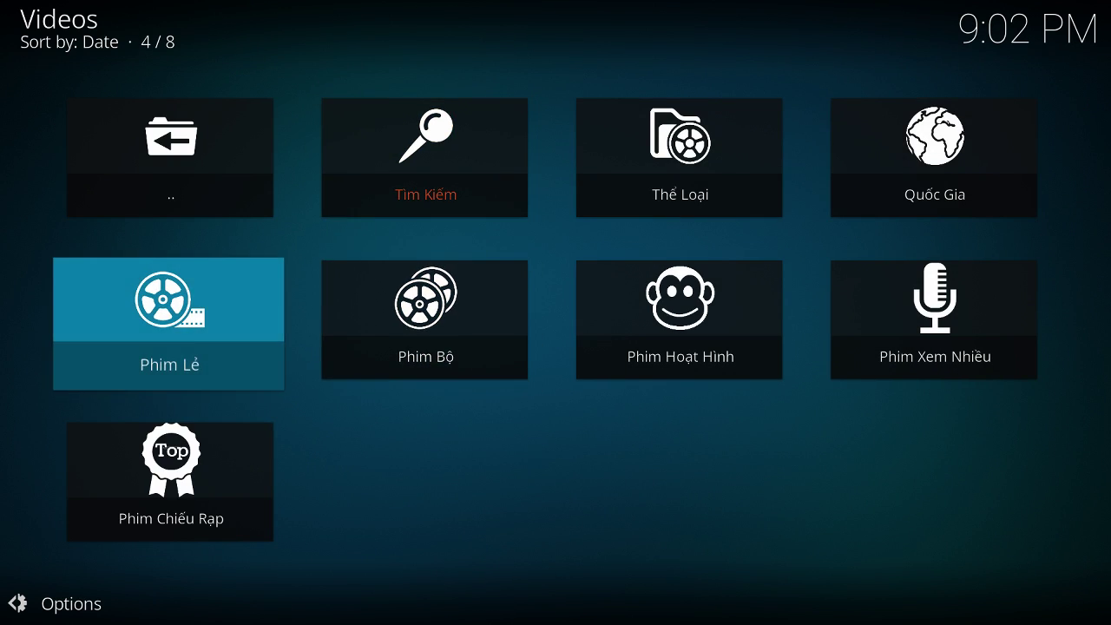
{"action": "key", "text": "Right"}
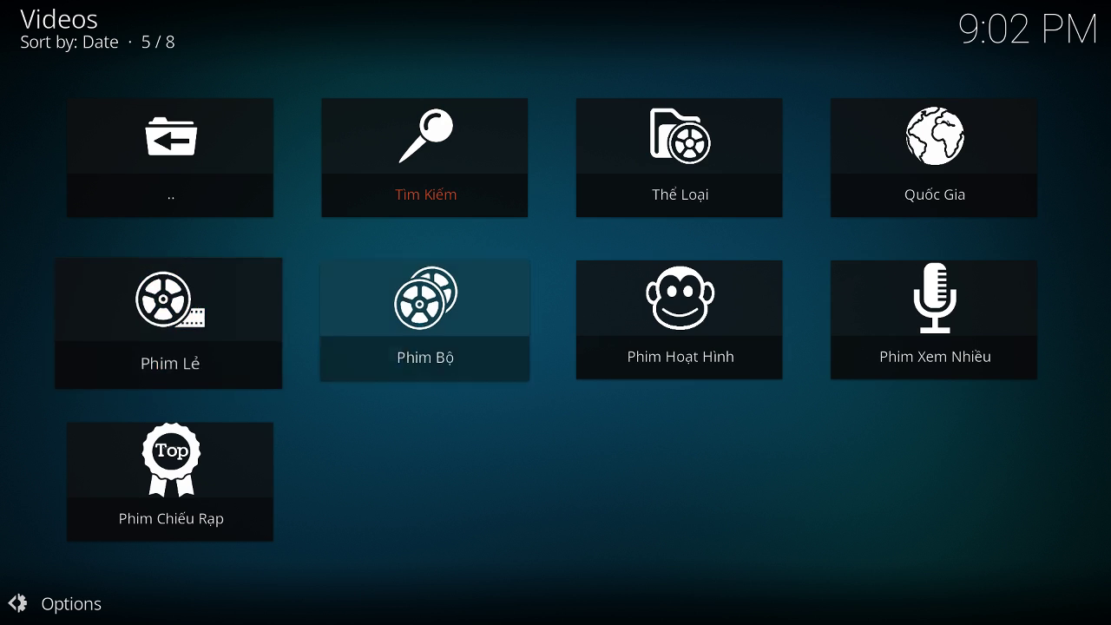
{"action": "key", "text": "Left"}
{"action": "key", "text": "Right"}
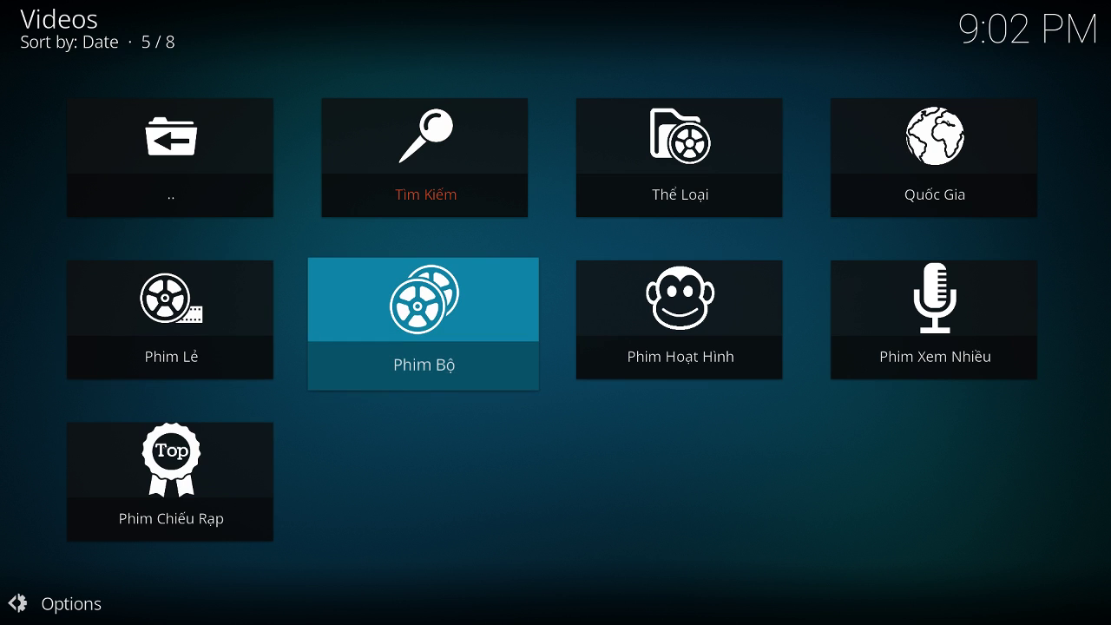
{"action": "key", "text": "Return"}
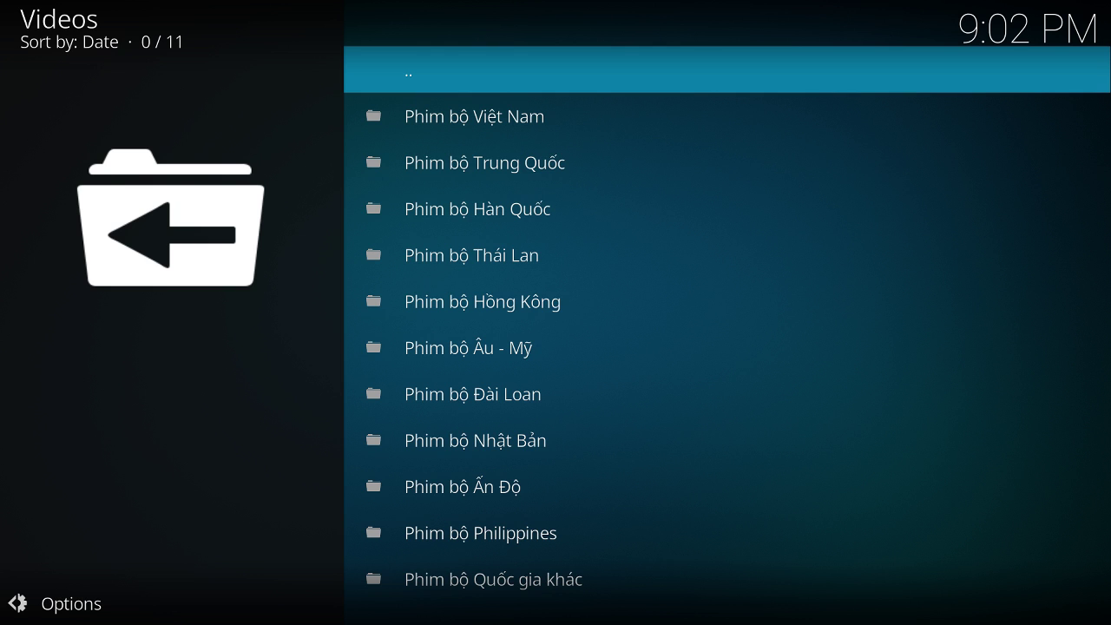
Step: Open the Phim bộ Âu - Mỹ series list and show it as an icon wall
{"action": "key", "text": "Down"}
{"action": "key", "text": "Down"}
{"action": "key", "text": "Down"}
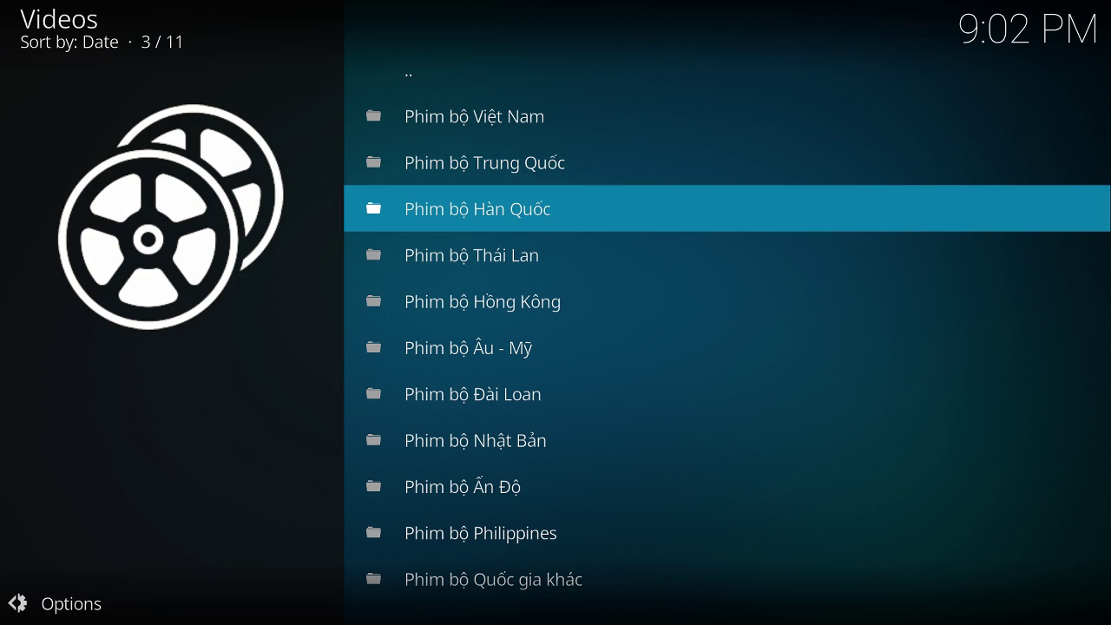
{"action": "key", "text": "Down"}
{"action": "key", "text": "Down"}
{"action": "key", "text": "Down"}
{"action": "key", "text": "Down"}
{"action": "key", "text": "Down"}
{"action": "key", "text": "Up"}
{"action": "key", "text": "Up"}
{"action": "key", "text": "Up"}
{"action": "key", "text": "Down"}
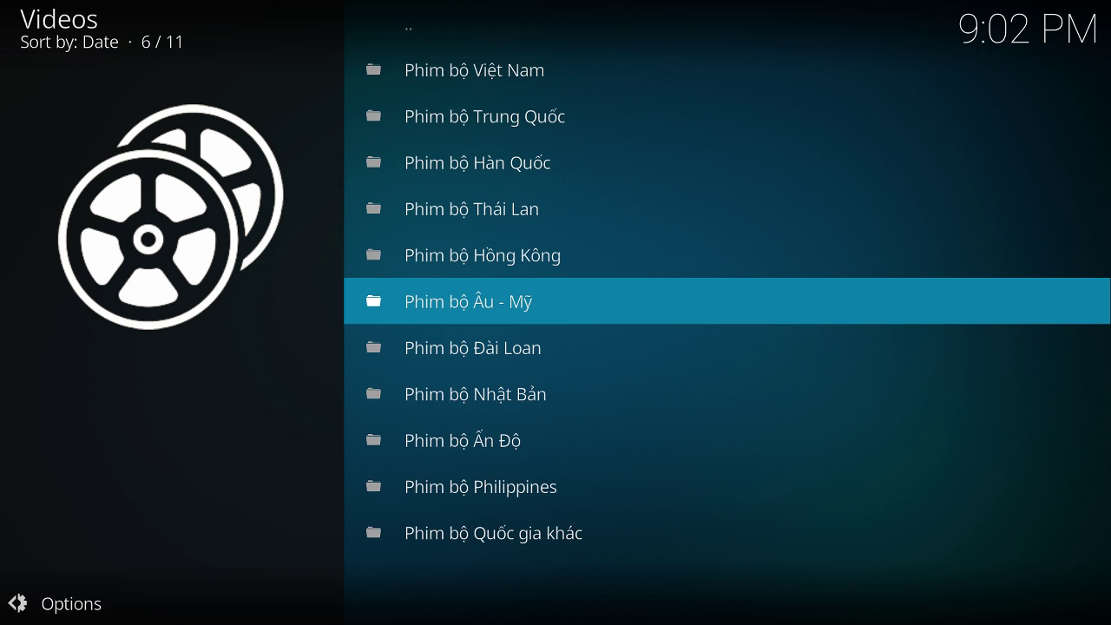
{"action": "key", "text": "Return"}
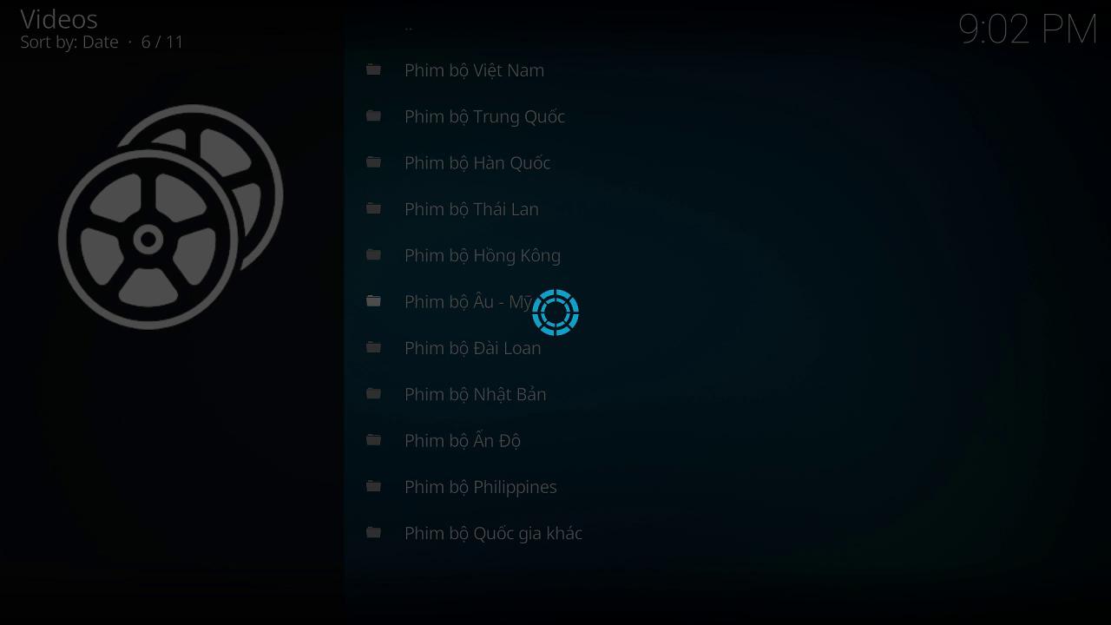
{"action": "key", "text": "Left"}
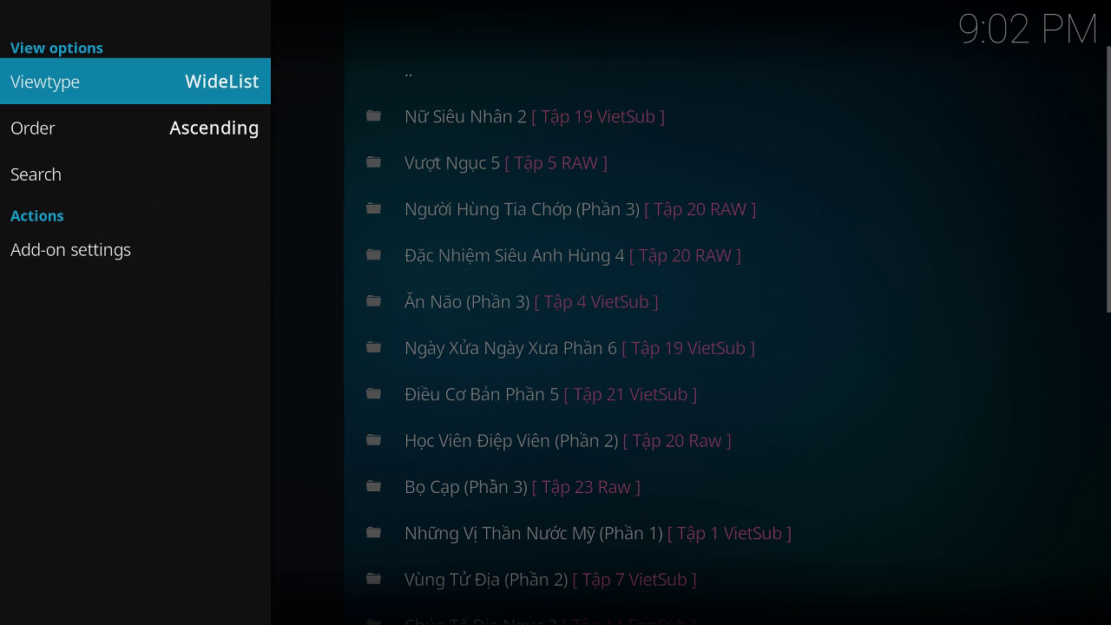
{"action": "key", "text": "Return"}
{"action": "key", "text": "Right"}
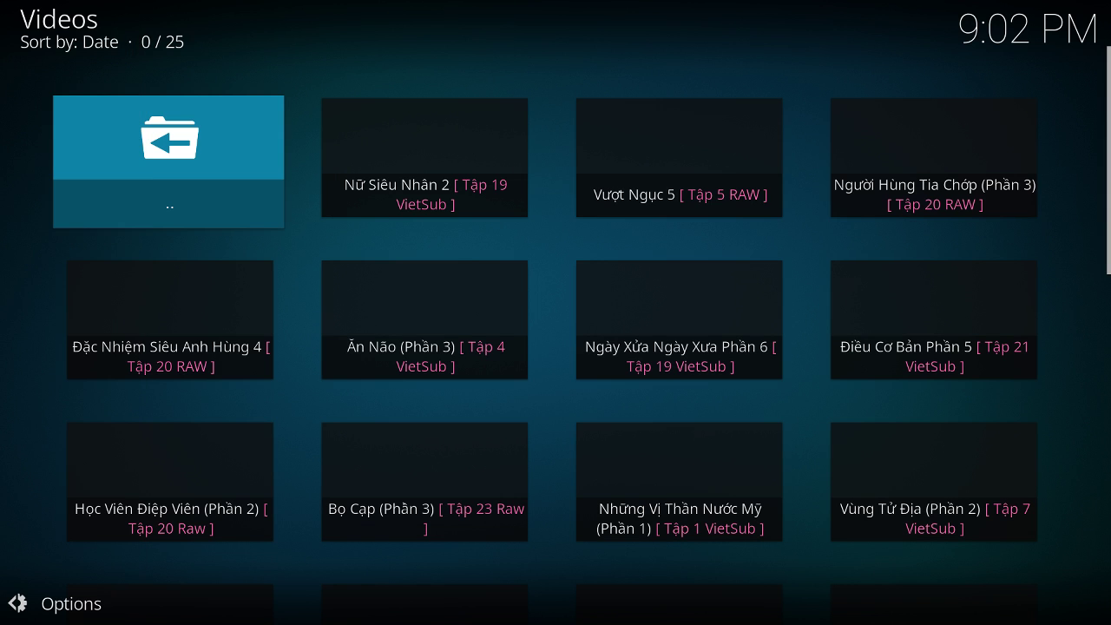
Step: Browse series posters from Nữ Siêu Nhân 2 to Những Vị Thần Nước Mỹ, then back out twice
{"action": "key", "text": "Right"}
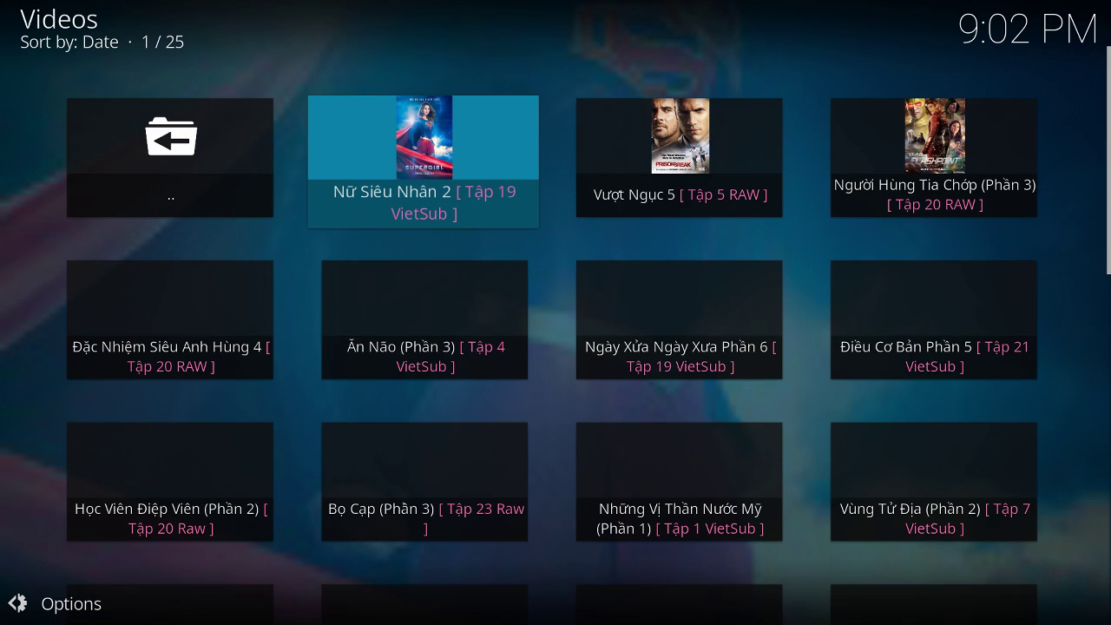
{"action": "key", "text": "Right"}
{"action": "key", "text": "Right"}
{"action": "key", "text": "Left"}
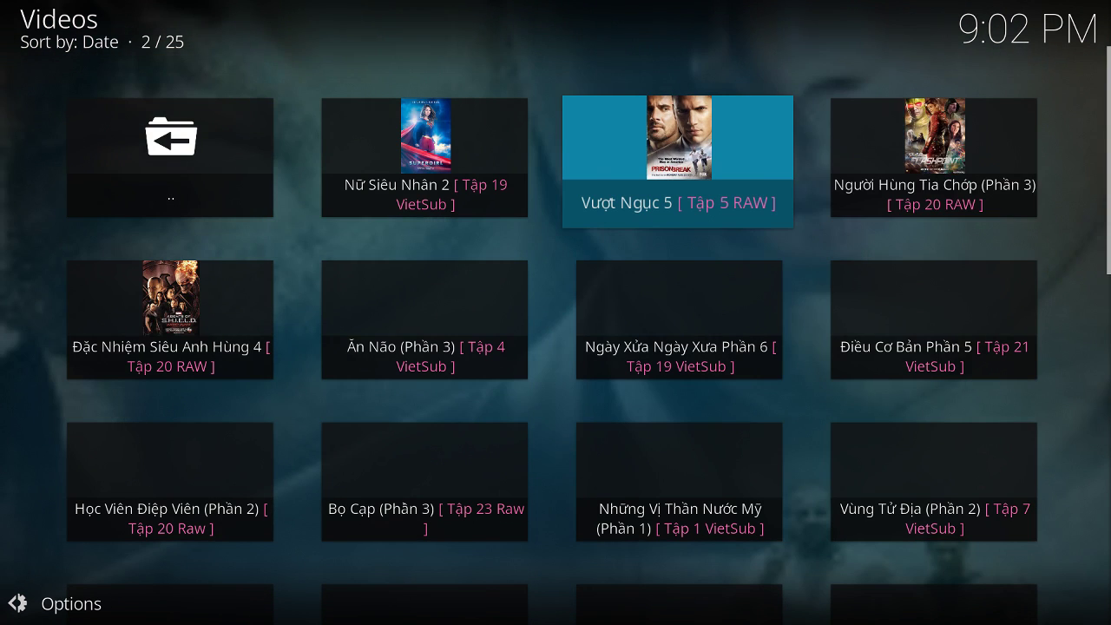
{"action": "key", "text": "Left"}
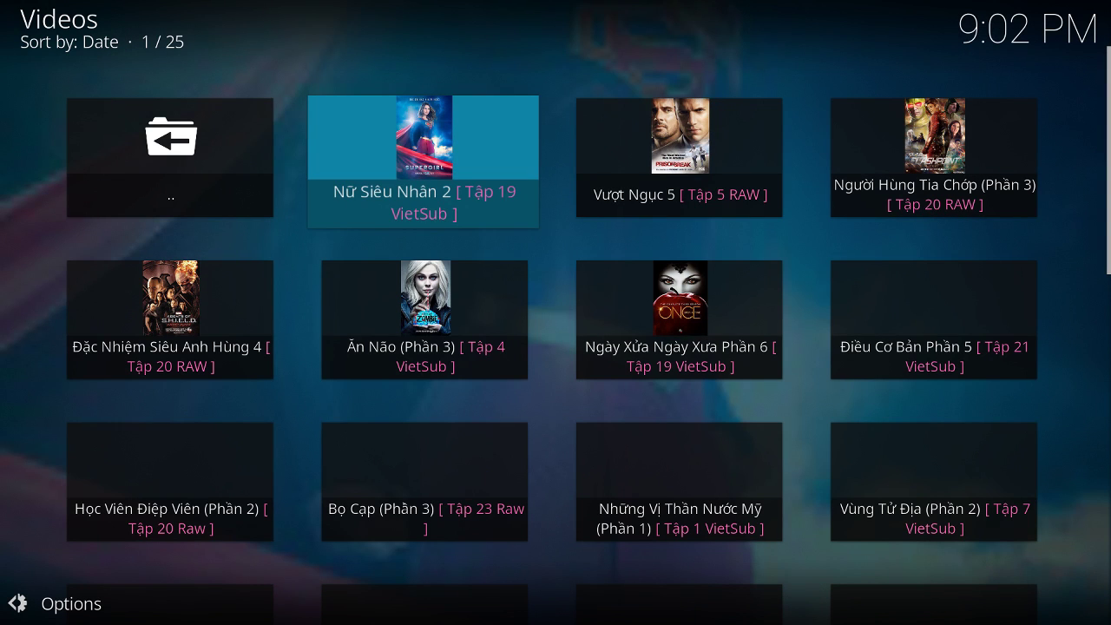
{"action": "key", "text": "Down"}
{"action": "key", "text": "Right"}
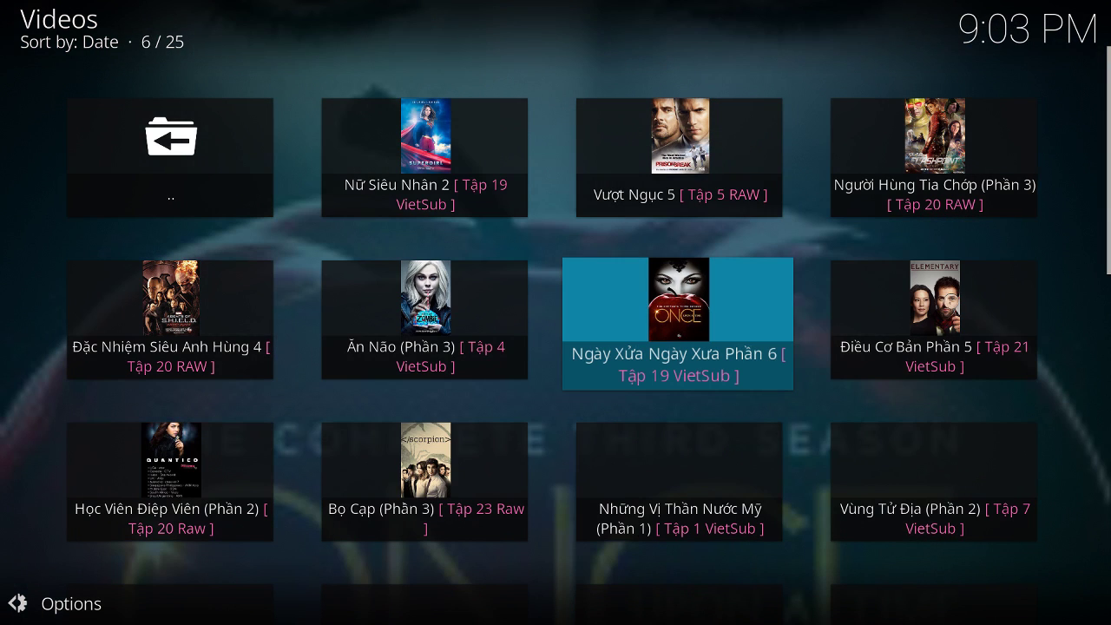
{"action": "key", "text": "Down"}
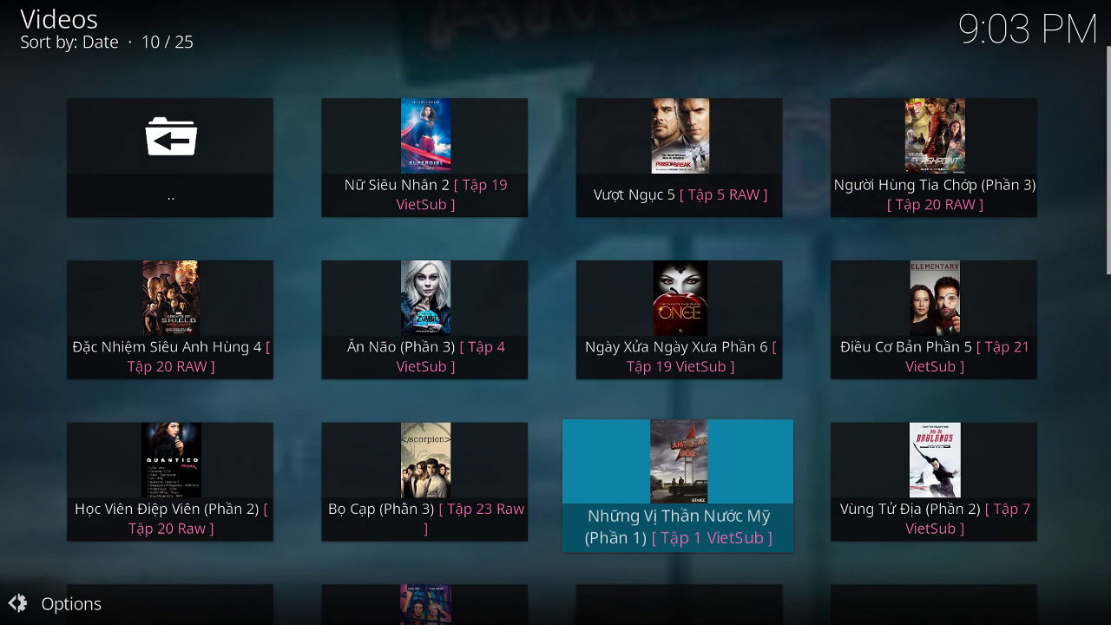
{"action": "key", "text": "BackSpace"}
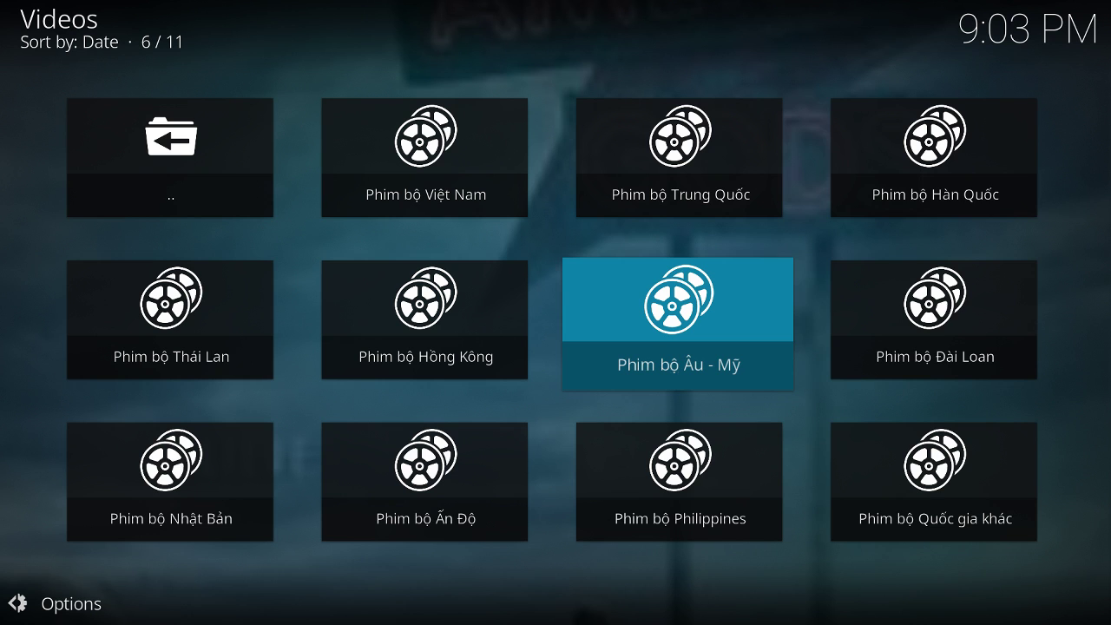
{"action": "key", "text": "BackSpace"}
Step: Open the Phim lẻ Hồng Kông folder under the Phim Lẻ category
{"action": "key", "text": "Left"}
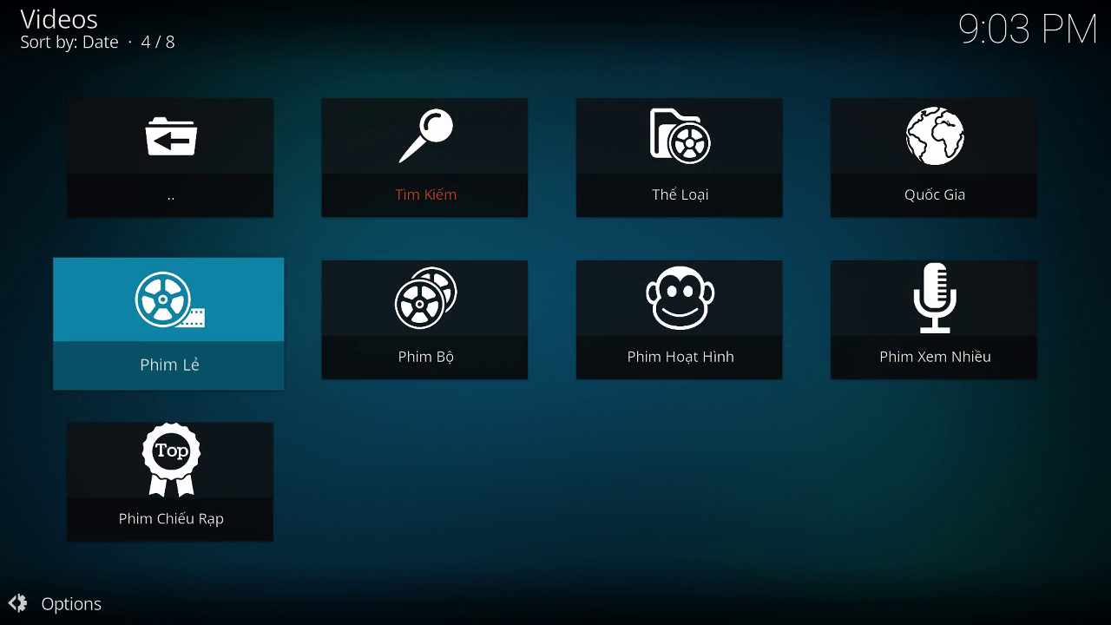
{"action": "key", "text": "Return"}
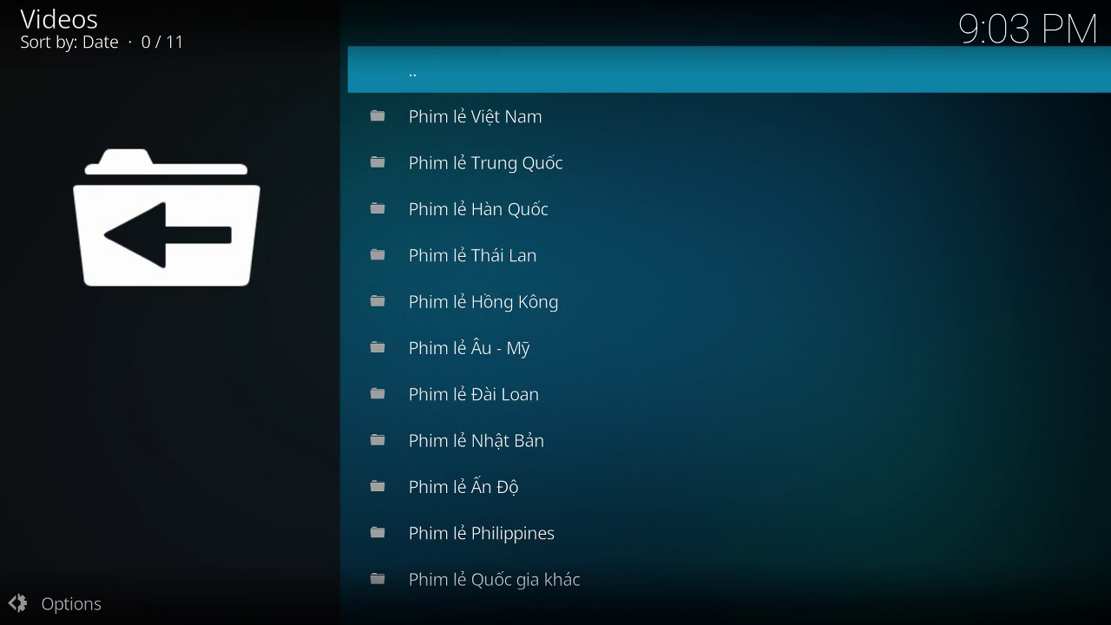
{"action": "key", "text": "Down"}
{"action": "left_click", "coordinate": [480, 301]}
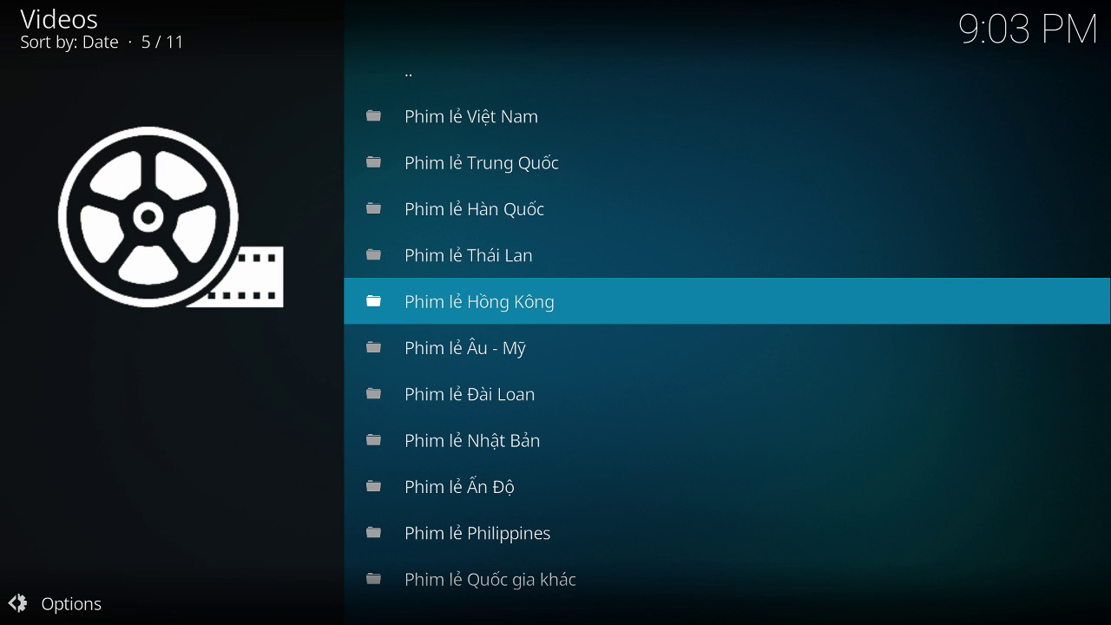
{"action": "key", "text": "Return"}
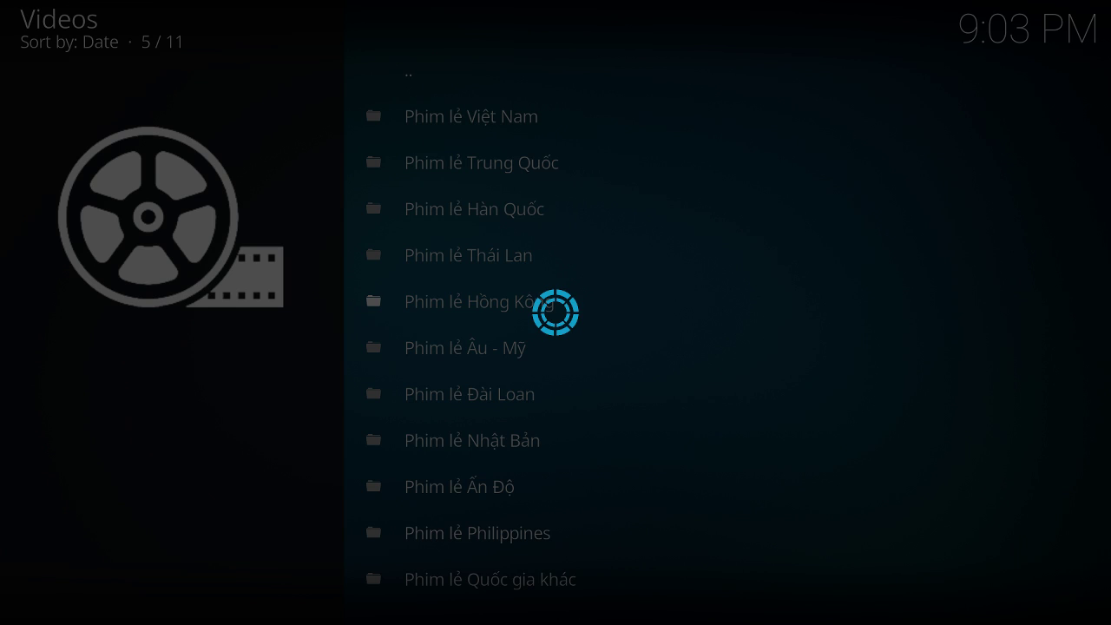
Step: Show the Hong Kong films as a poster grid and browse from Xé Gió to Đại Truy Bộ
{"action": "key", "text": "Left"}
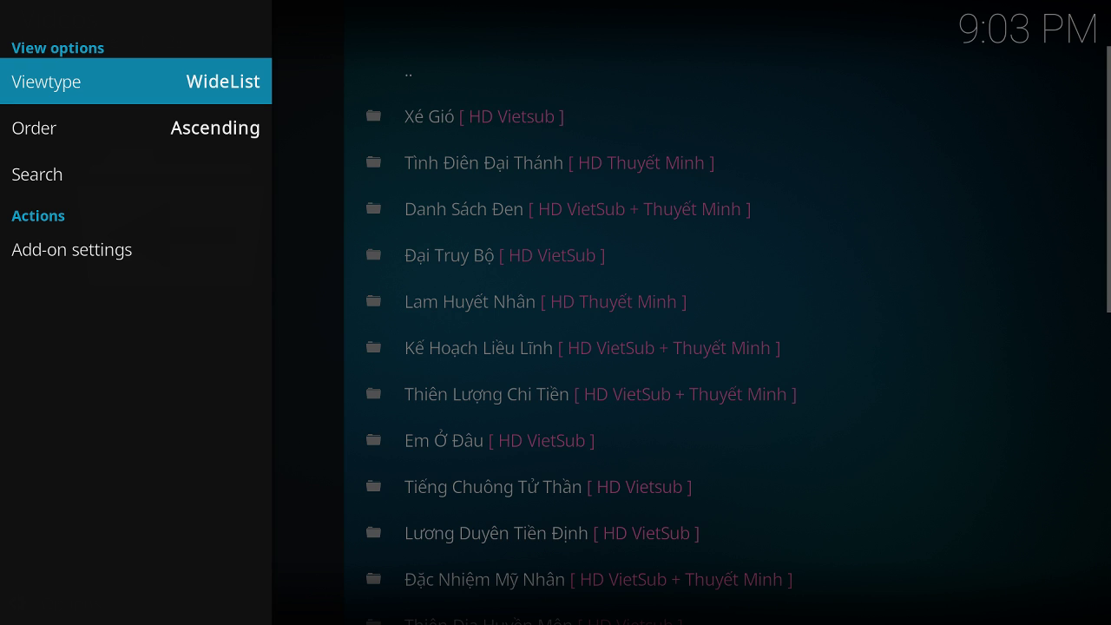
{"action": "key", "text": "Return"}
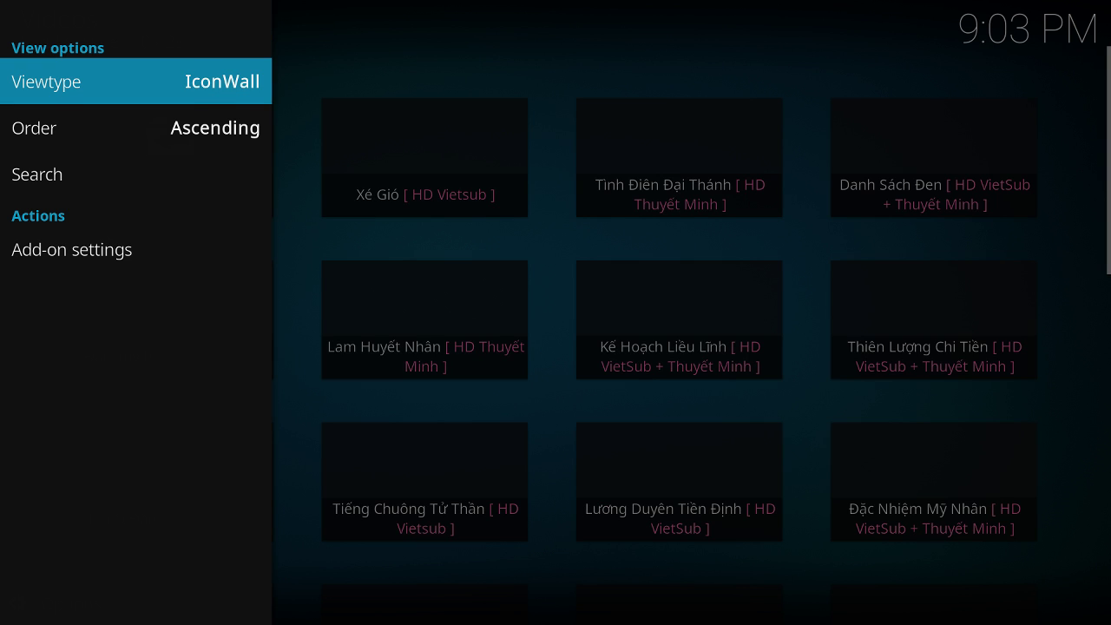
{"action": "key", "text": "Right"}
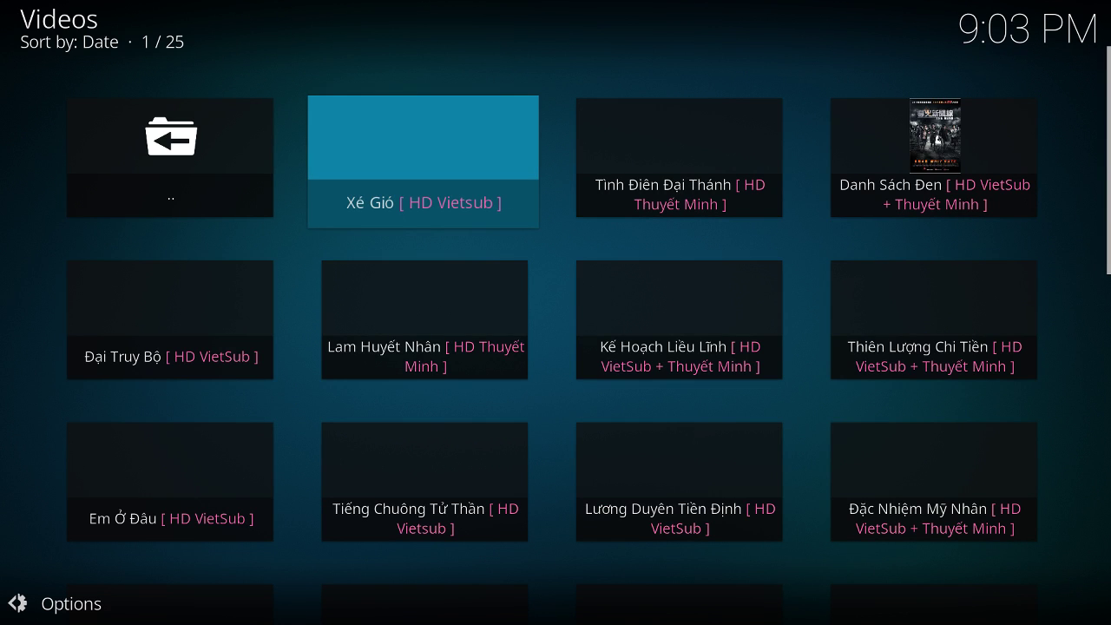
{"action": "key", "text": "Right"}
{"action": "key", "text": "Left"}
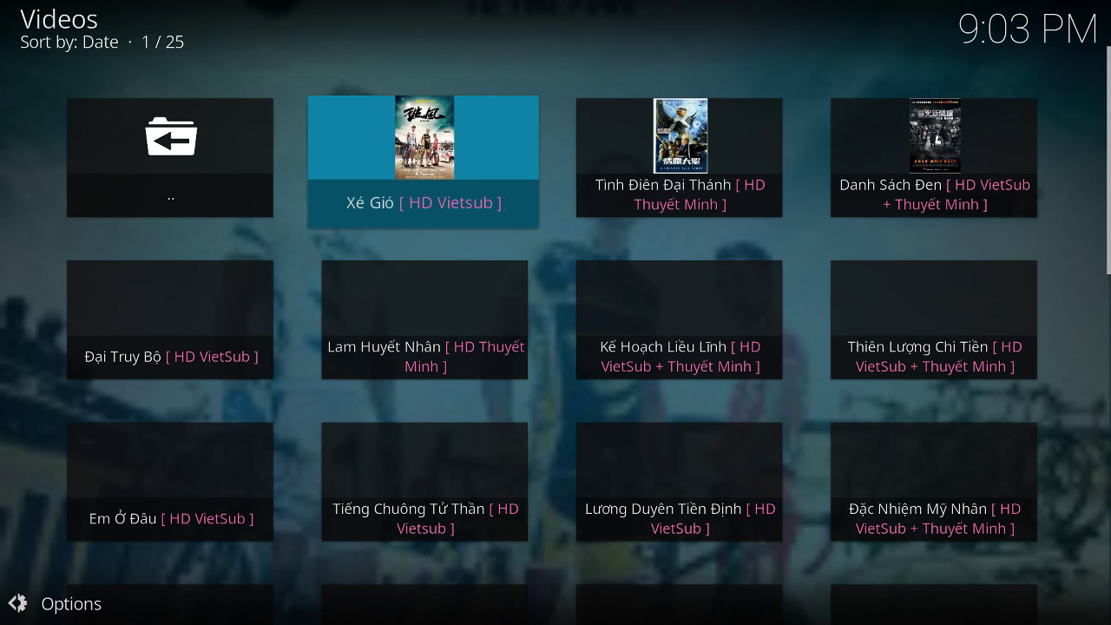
{"action": "key", "text": "Right"}
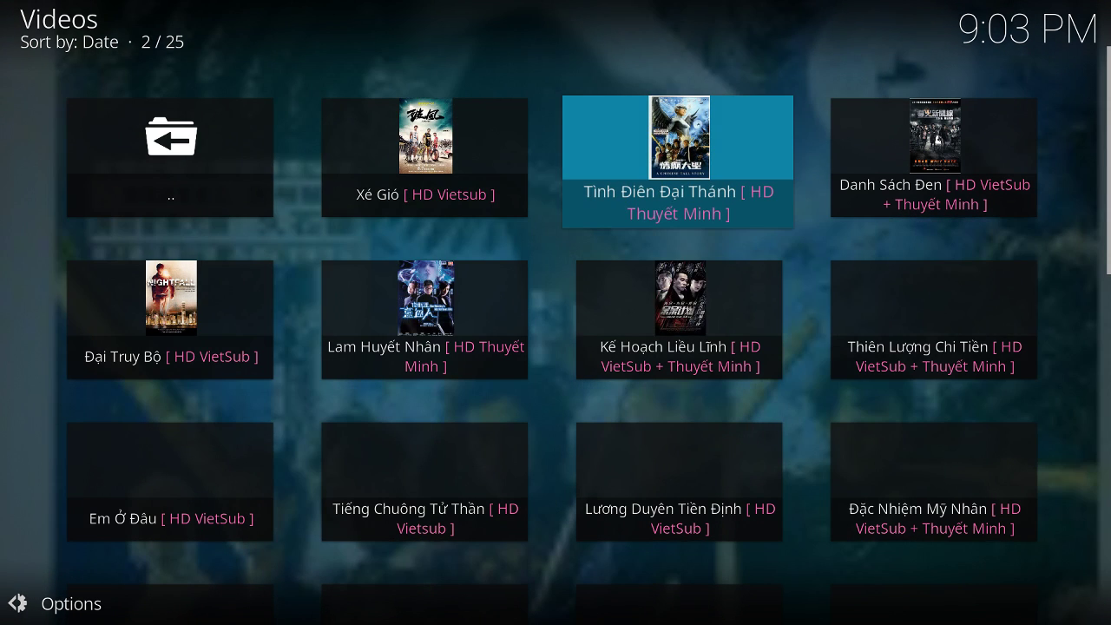
{"action": "key", "text": "Down"}
{"action": "key", "text": "Left"}
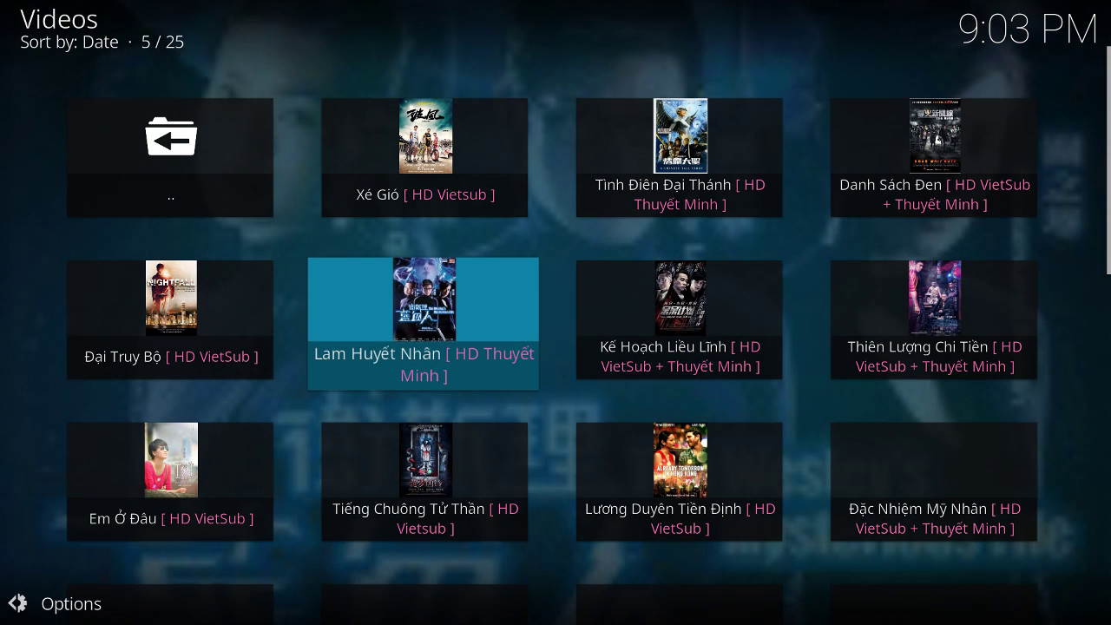
{"action": "key", "text": "Left"}
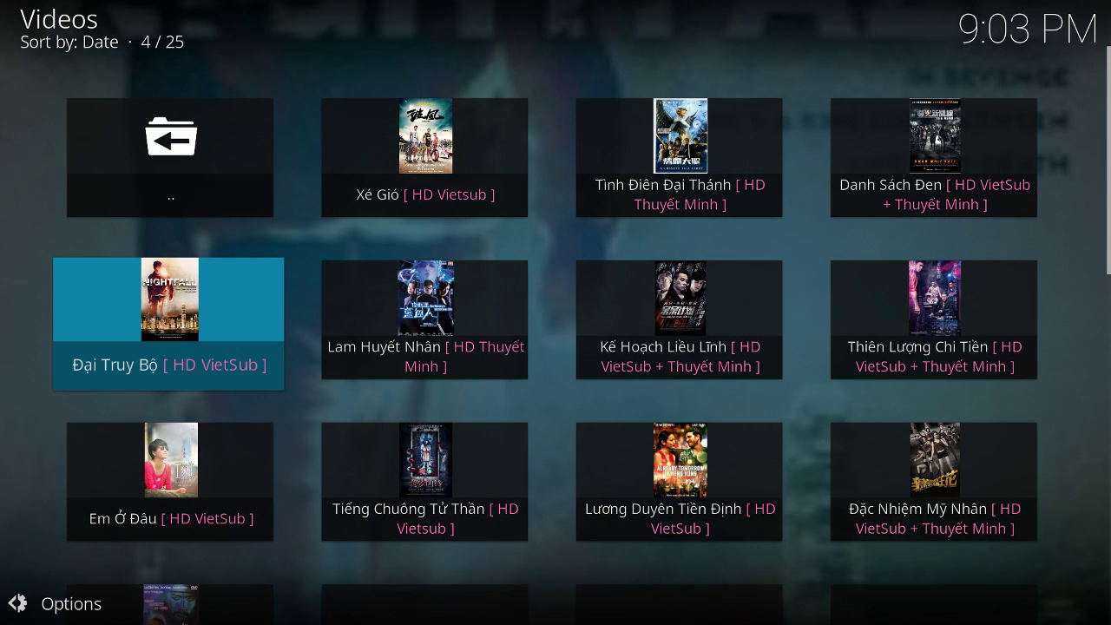
Step: Switch to list view and back to IconWall, browse Bí Mật Của Dục Vọng, then return to the country folders
{"action": "key", "text": "Left"}
{"action": "key", "text": "Return"}
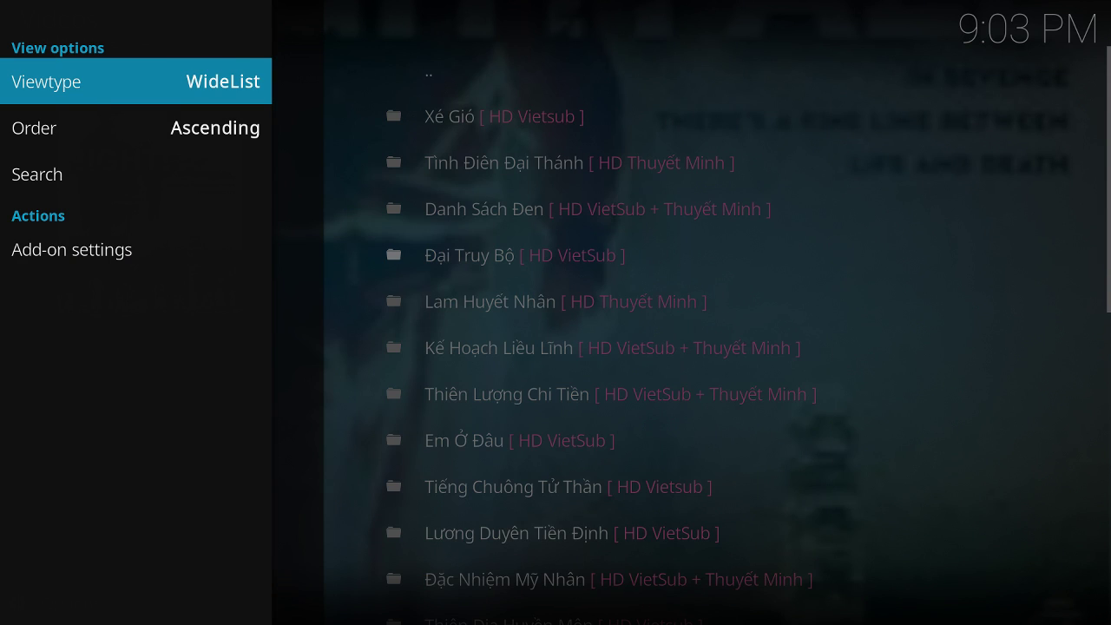
{"action": "key", "text": "Return"}
{"action": "key", "text": "Right"}
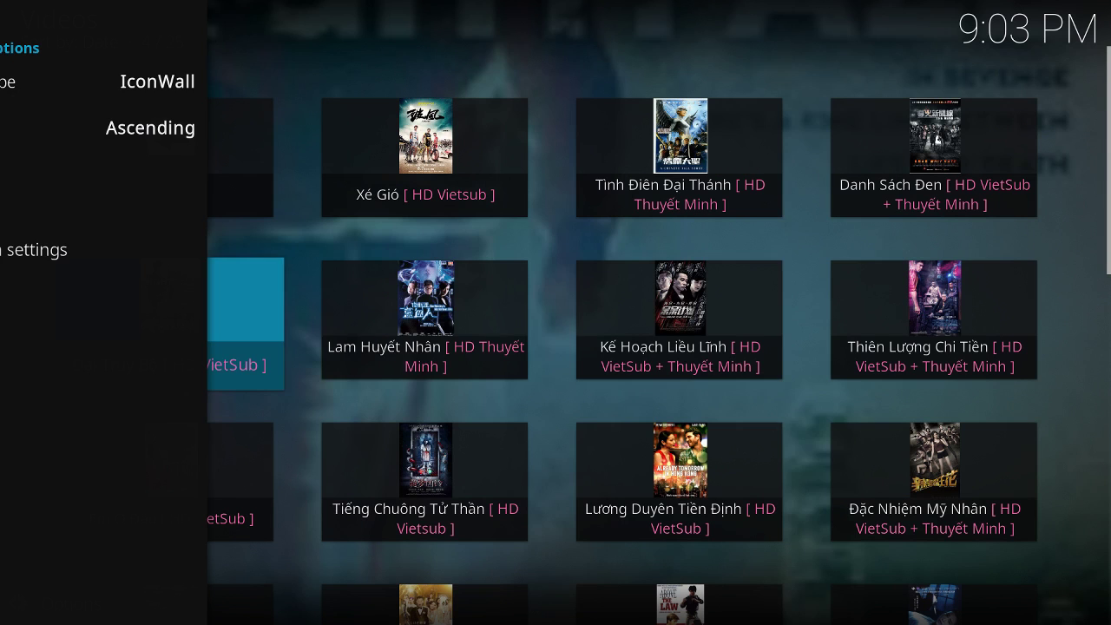
{"action": "key", "text": "Down"}
{"action": "key", "text": "Down"}
{"action": "key", "text": "Down"}
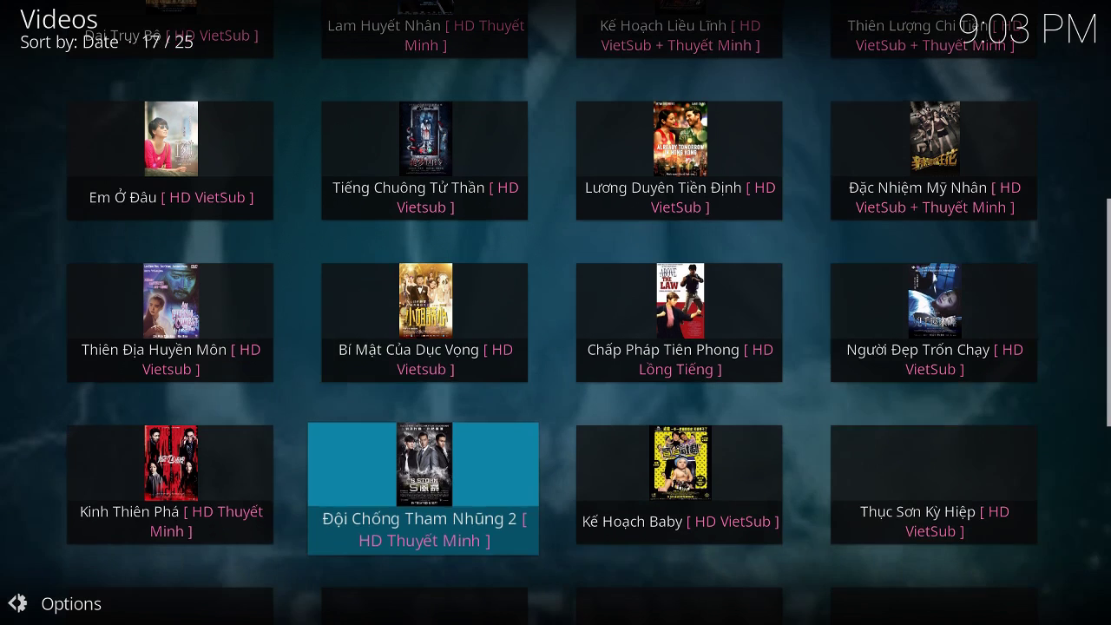
{"action": "key", "text": "Up"}
{"action": "key", "text": "BackSpace"}
{"action": "key", "text": "BackSpace"}
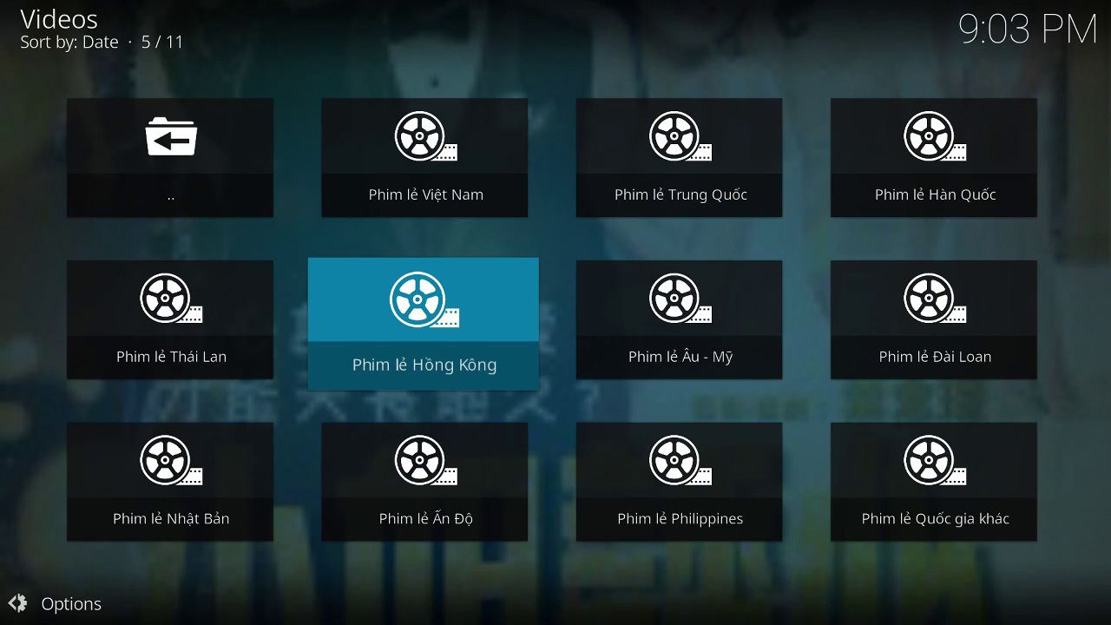
Step: Peek into Kho Phim, then return to the main categories and select XÃ HỘI
{"action": "key", "text": "Return"}
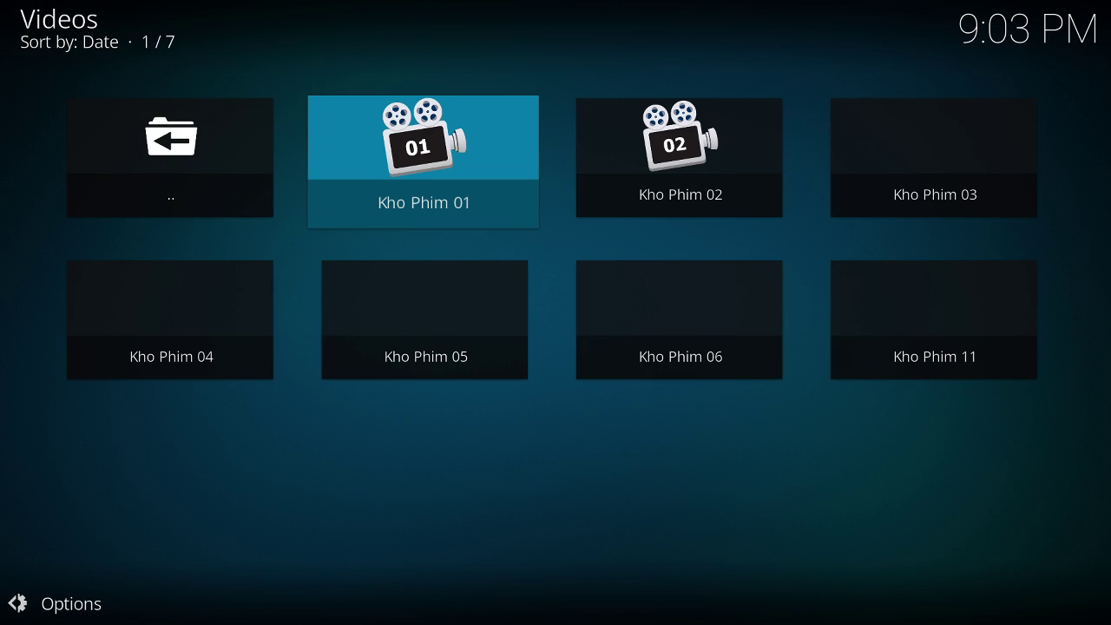
{"action": "key", "text": "BackSpace"}
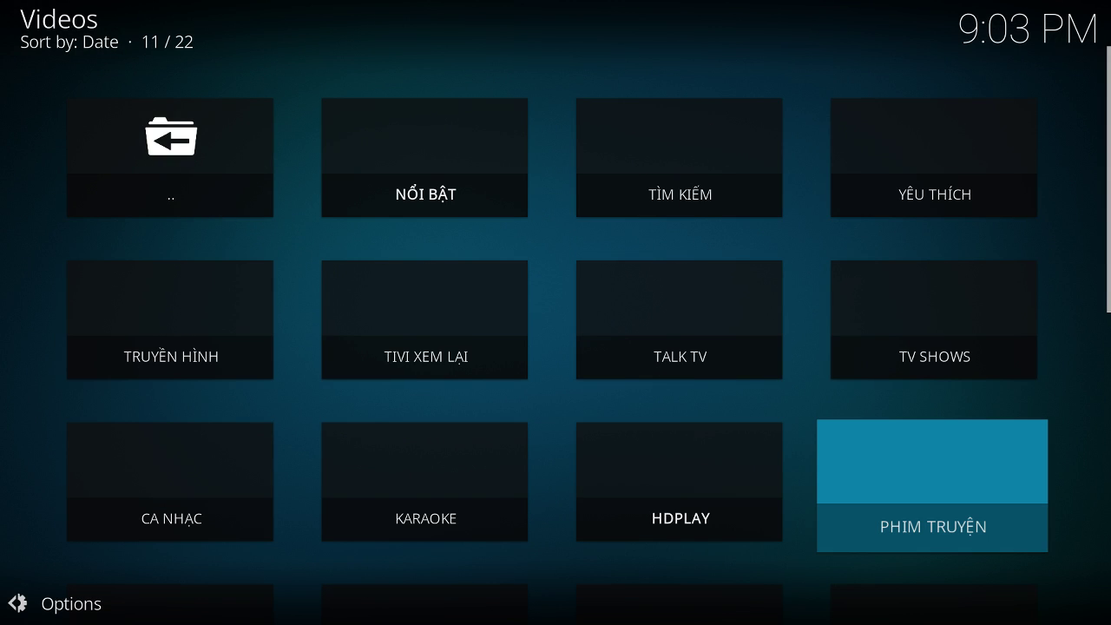
{"action": "key", "text": "Left"}
{"action": "key", "text": "Left"}
{"action": "key", "text": "Down"}
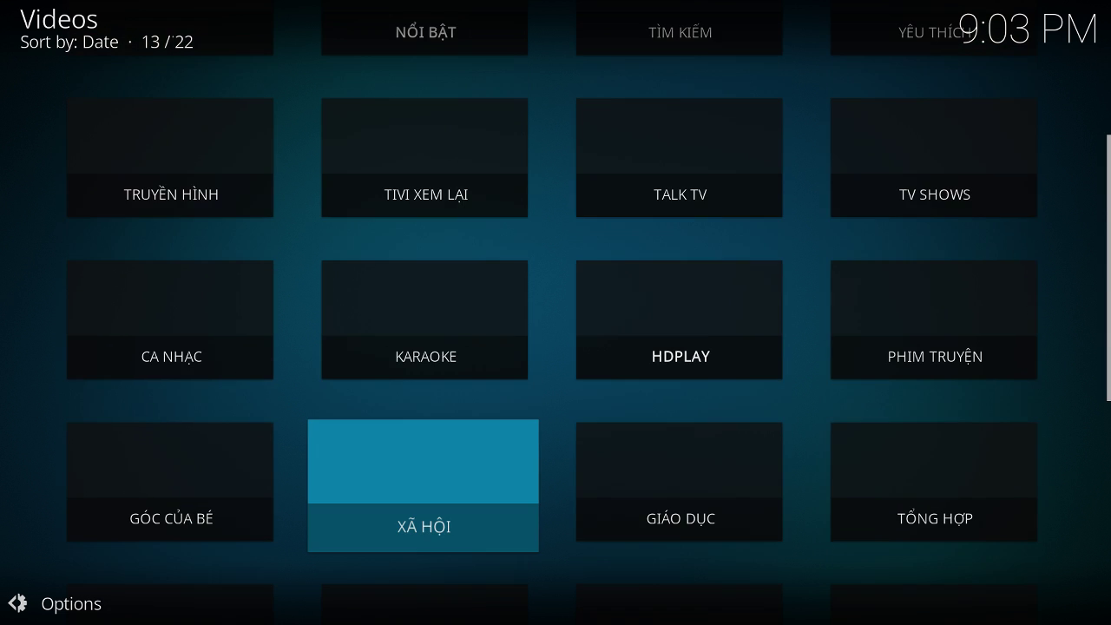